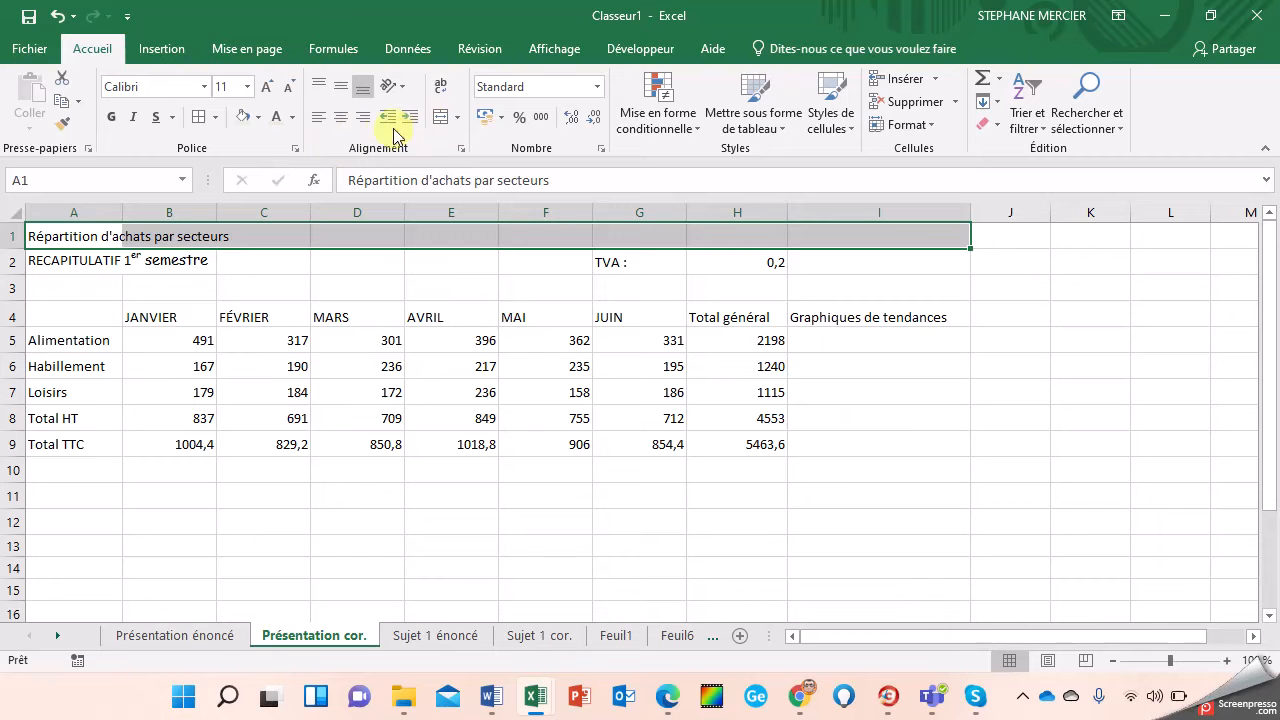
Merge and centre the title across A1:I1 and set its font size to 20
click(440, 121)
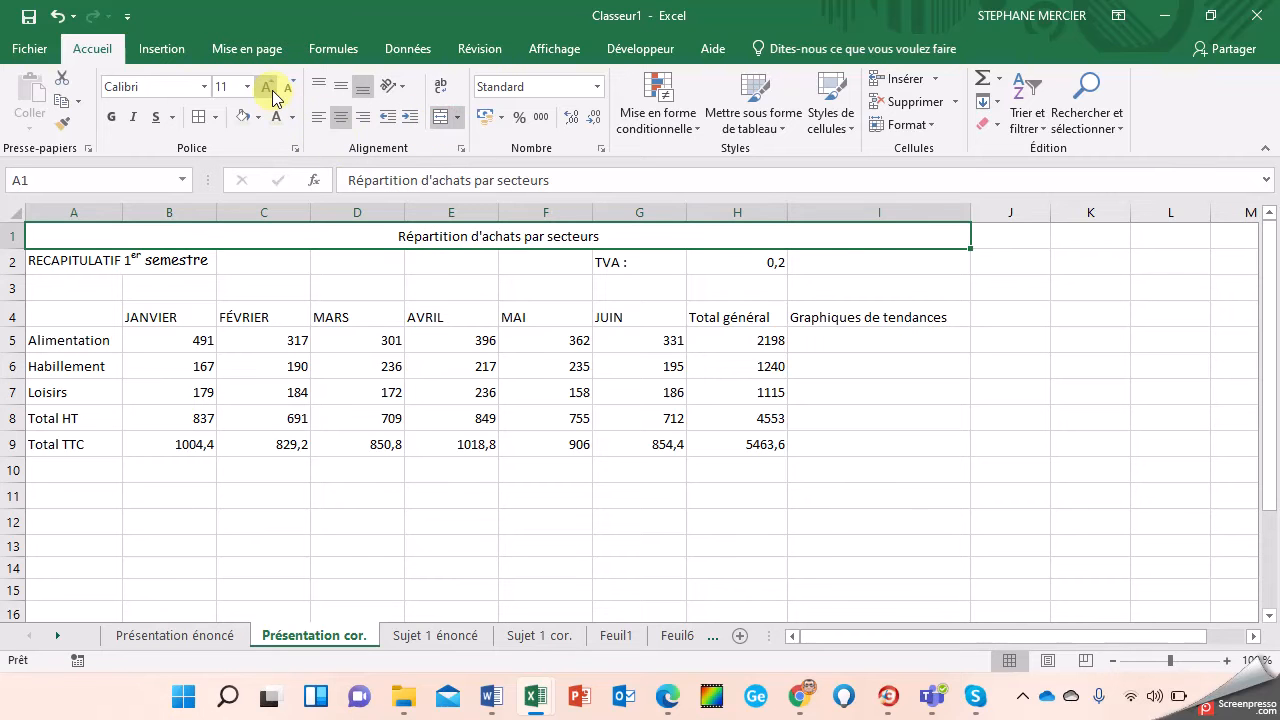
click(268, 90)
click(268, 90)
click(268, 90)
click(268, 90)
click(268, 90)
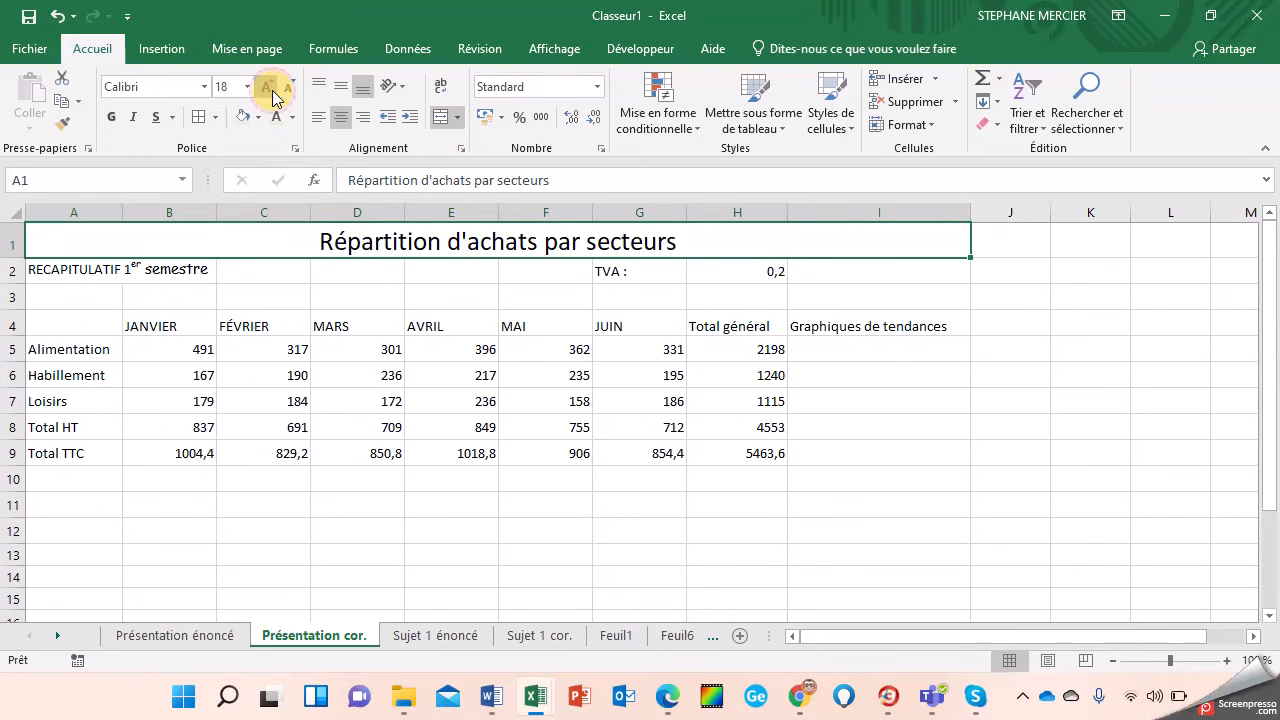
click(205, 88)
key(Escape)
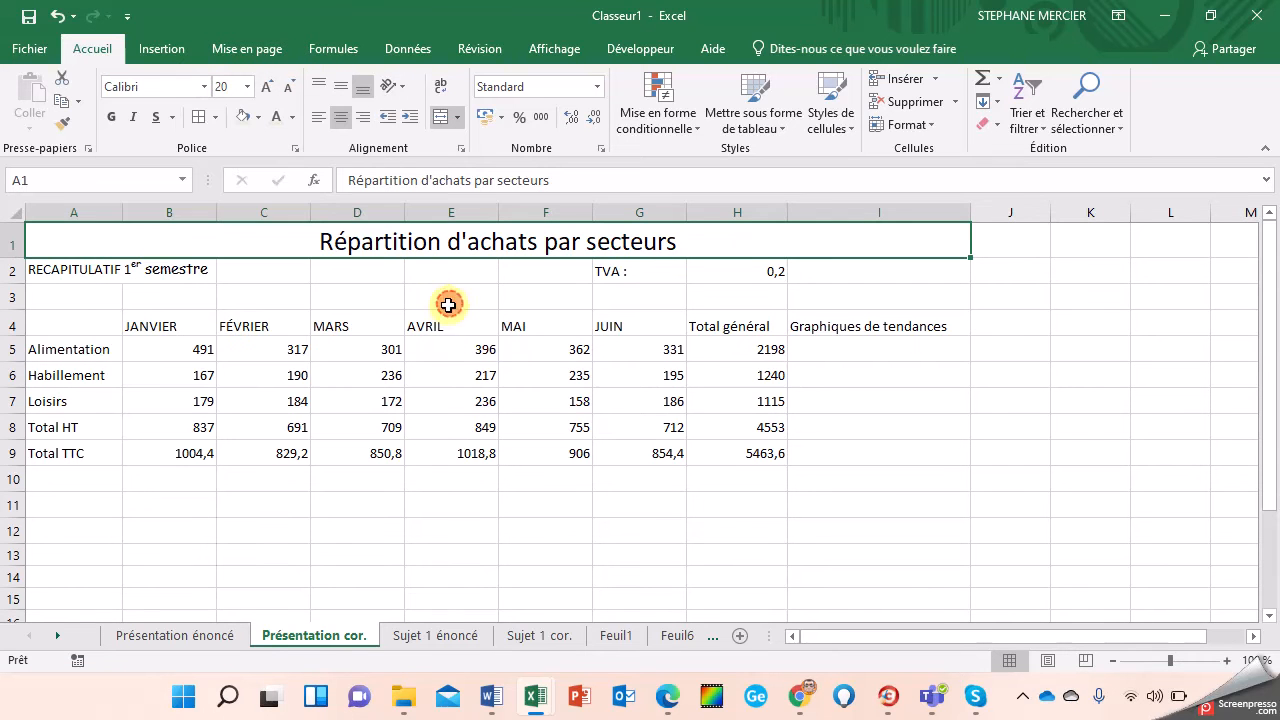
Change the font of the whole sheet to Comic Sans MS
click(17, 215)
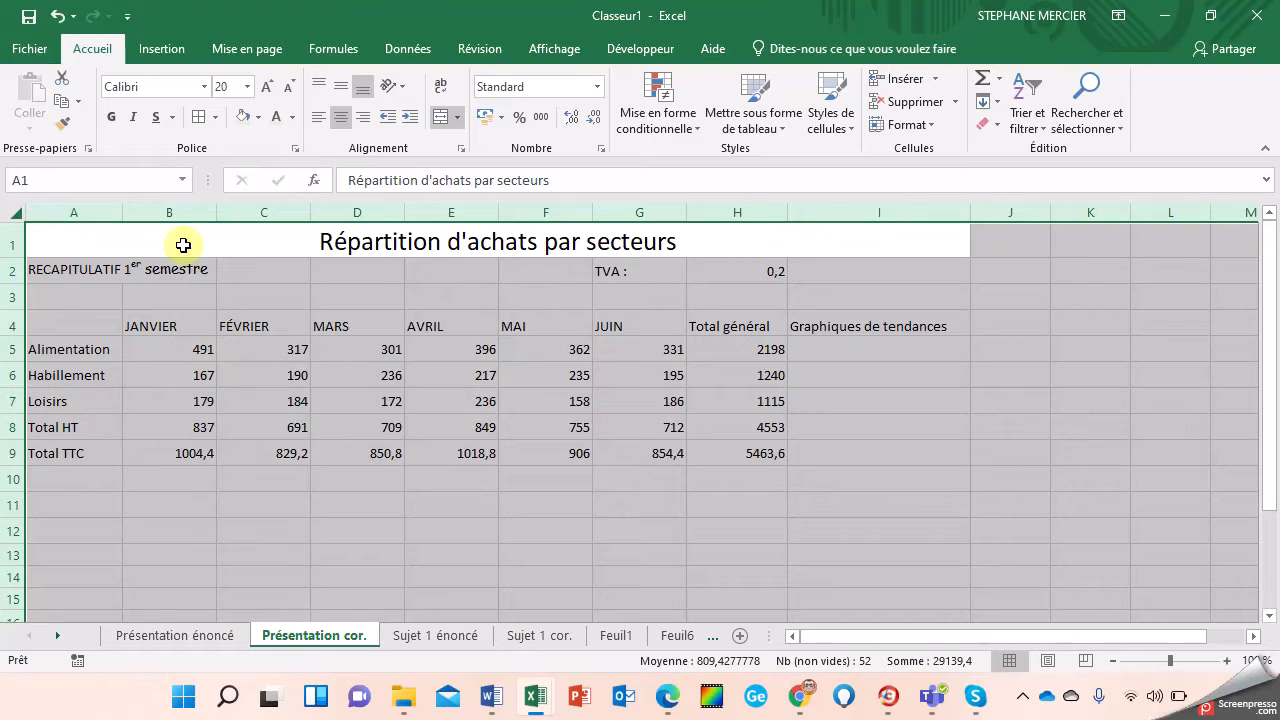
click(204, 86)
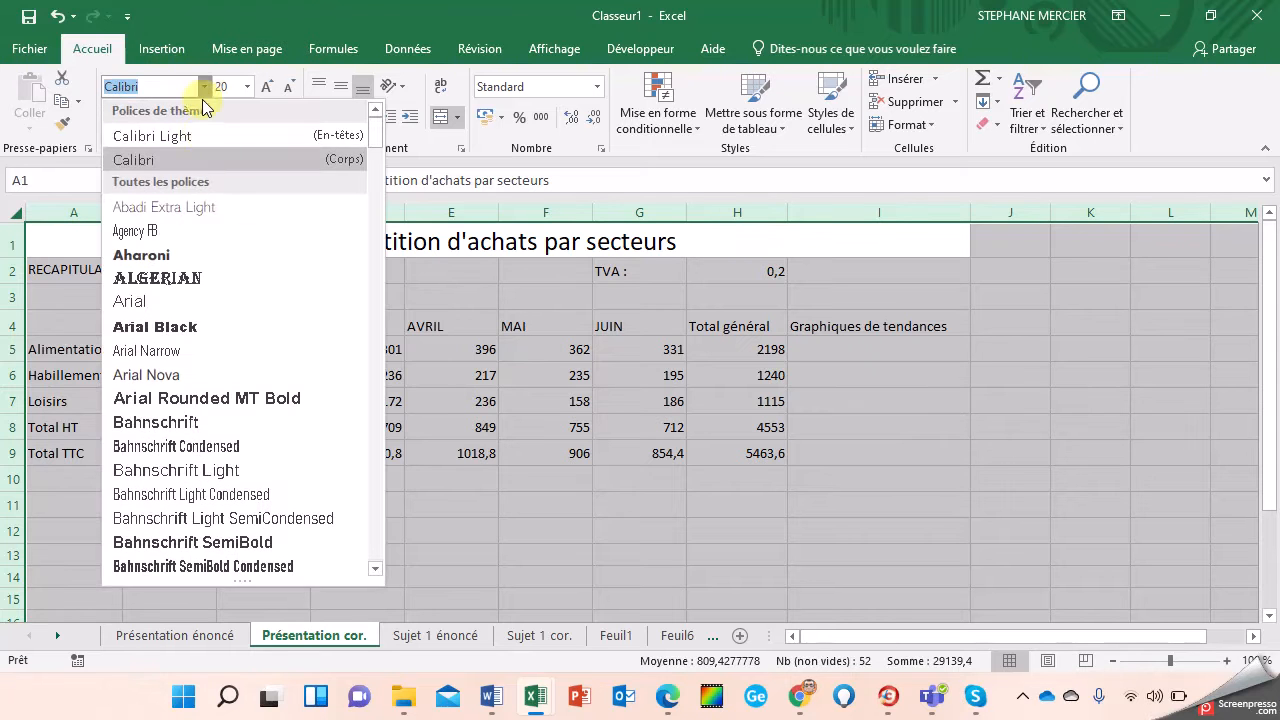
scroll(190, 280, down, 2)
scroll(193, 285, down, 10)
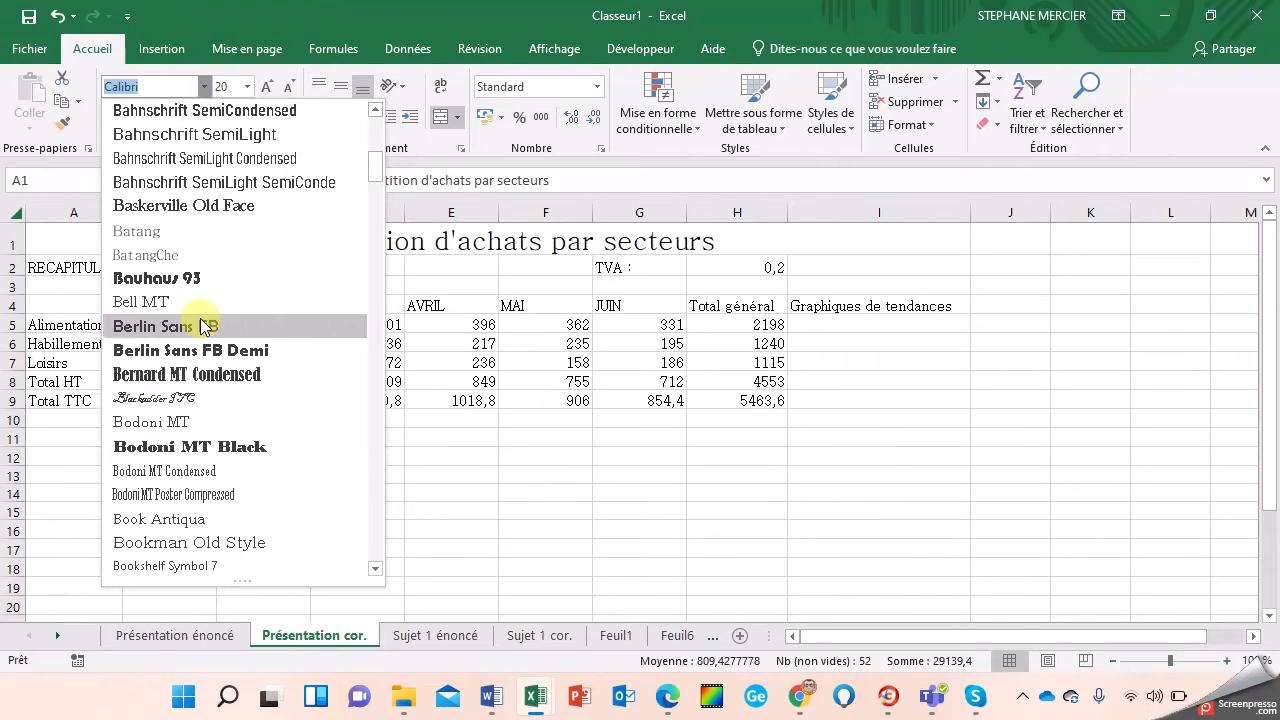
scroll(203, 330, down, 2)
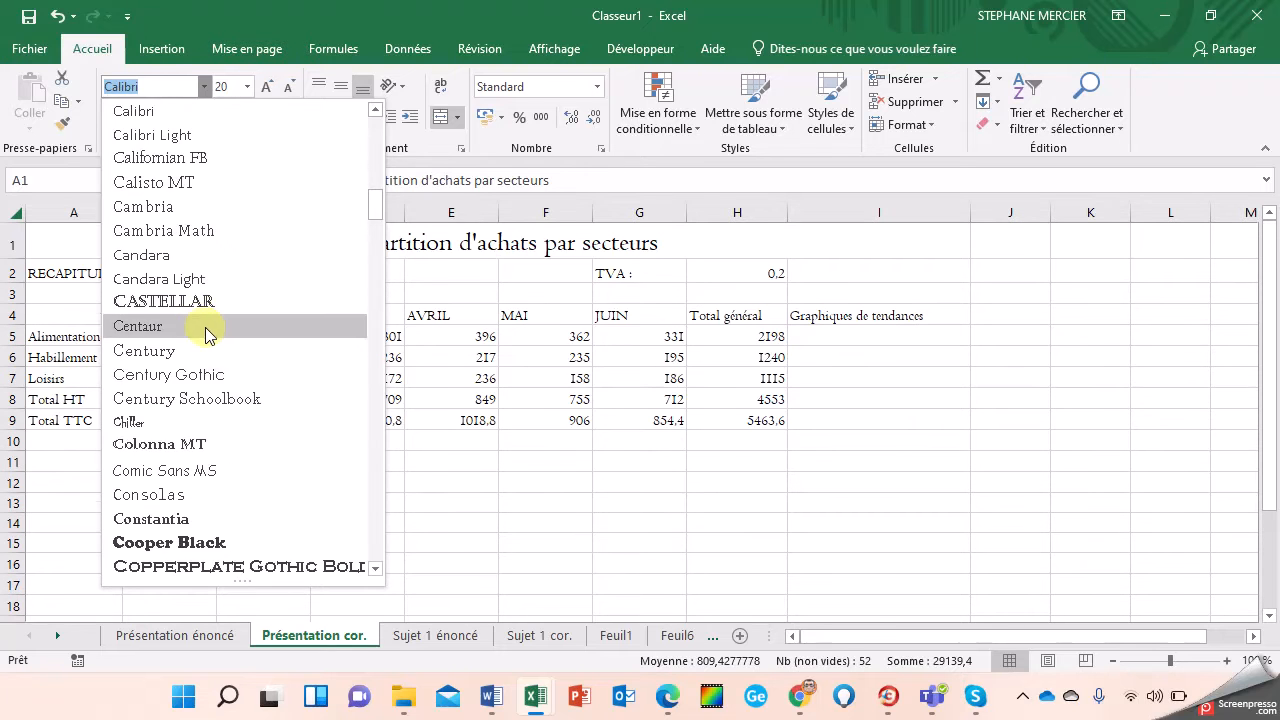
scroll(226, 343, down, 2)
click(228, 328)
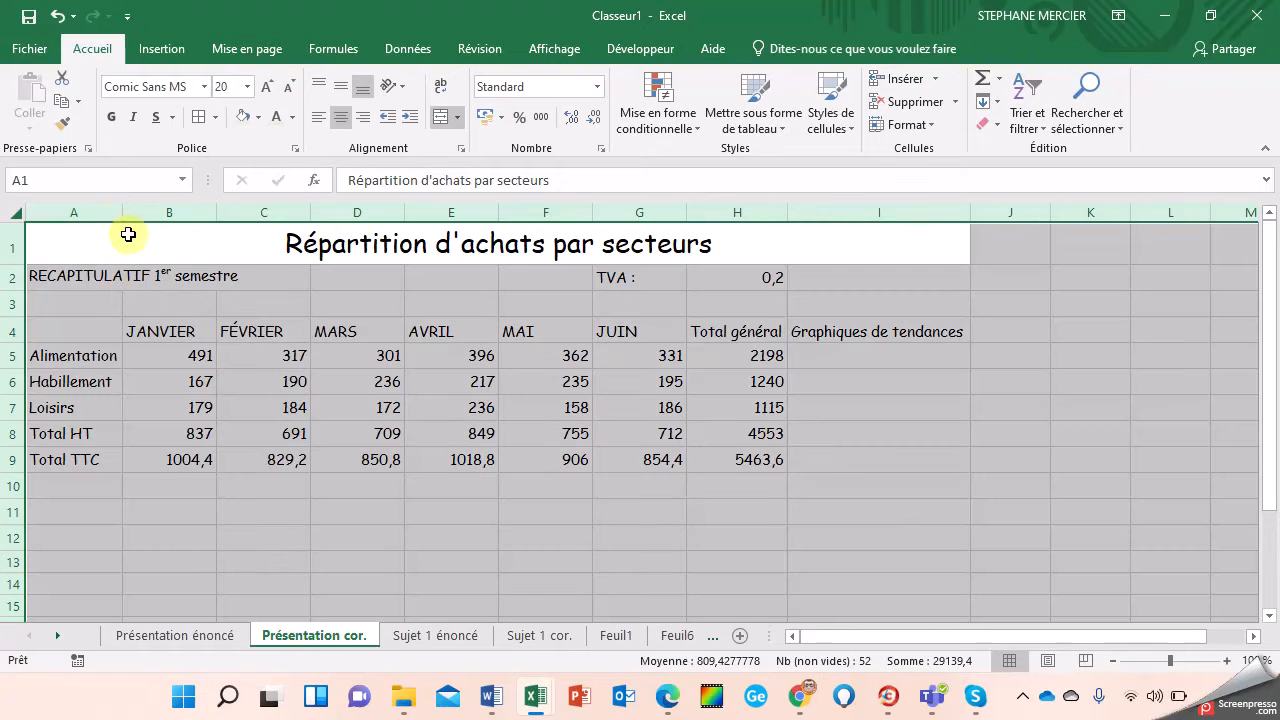
Try to autofit all column widths of the sheet to their contents, and undo the change
click(160, 280)
drag(93, 278, 380, 274)
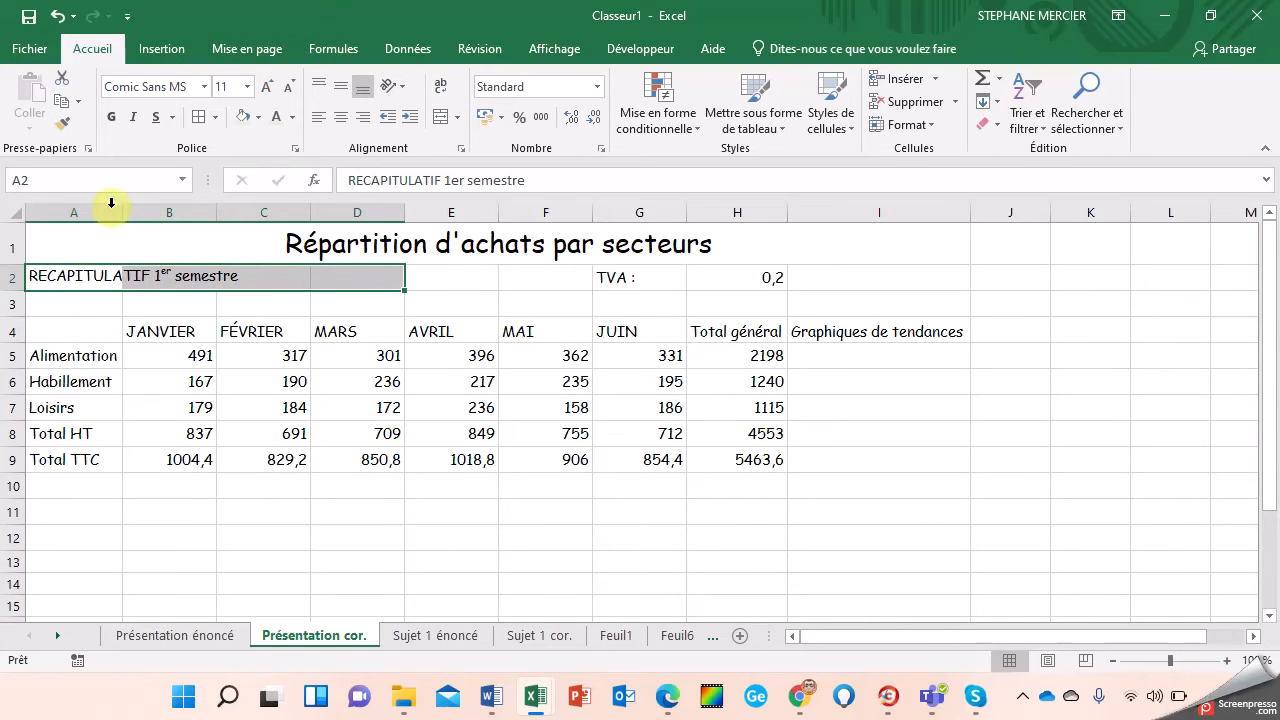
click(13, 212)
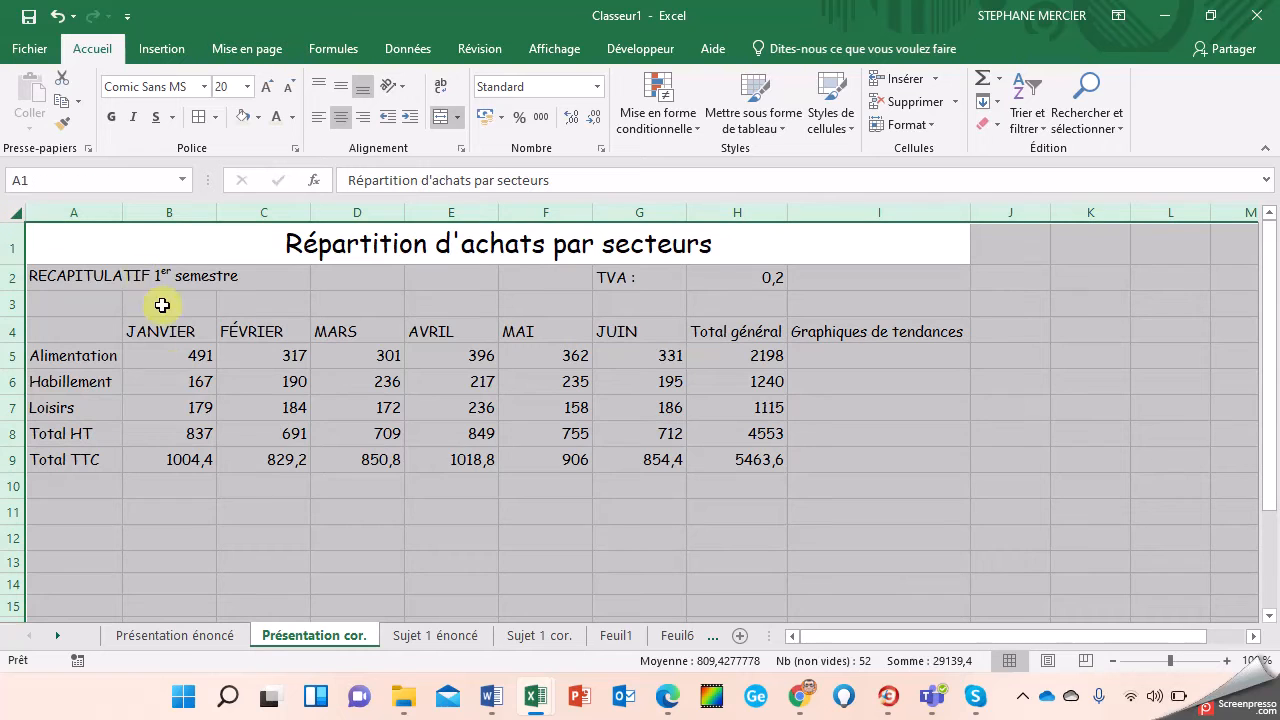
double_click(119, 213)
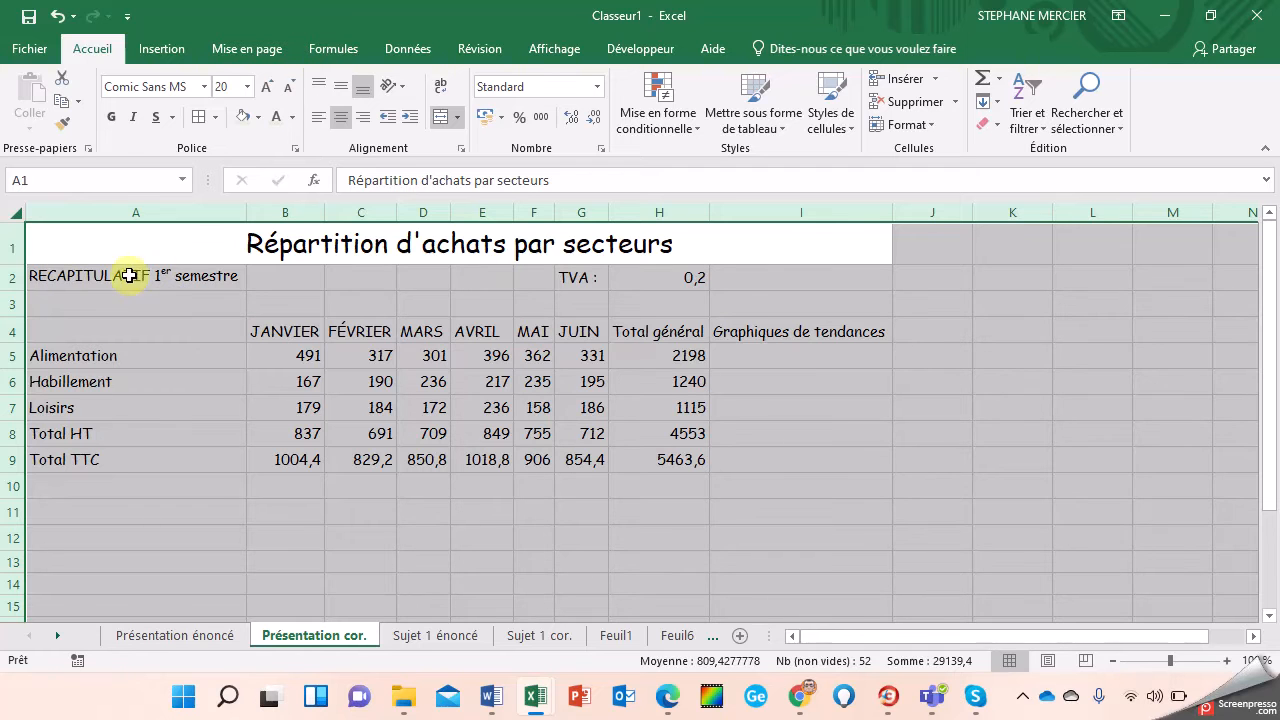
click(56, 16)
Merge and centre the subtitle "RECAPITULATIF 1er semestre" across A2:E2
drag(465, 279, 100, 288)
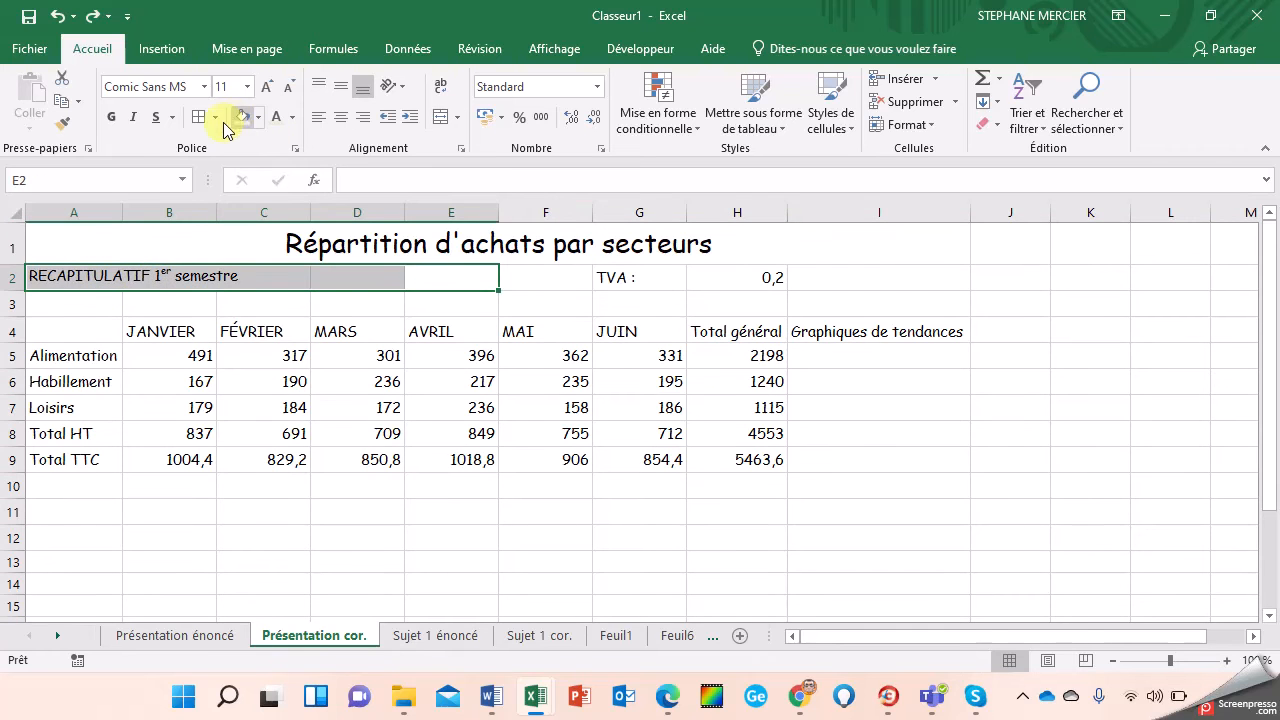
click(443, 118)
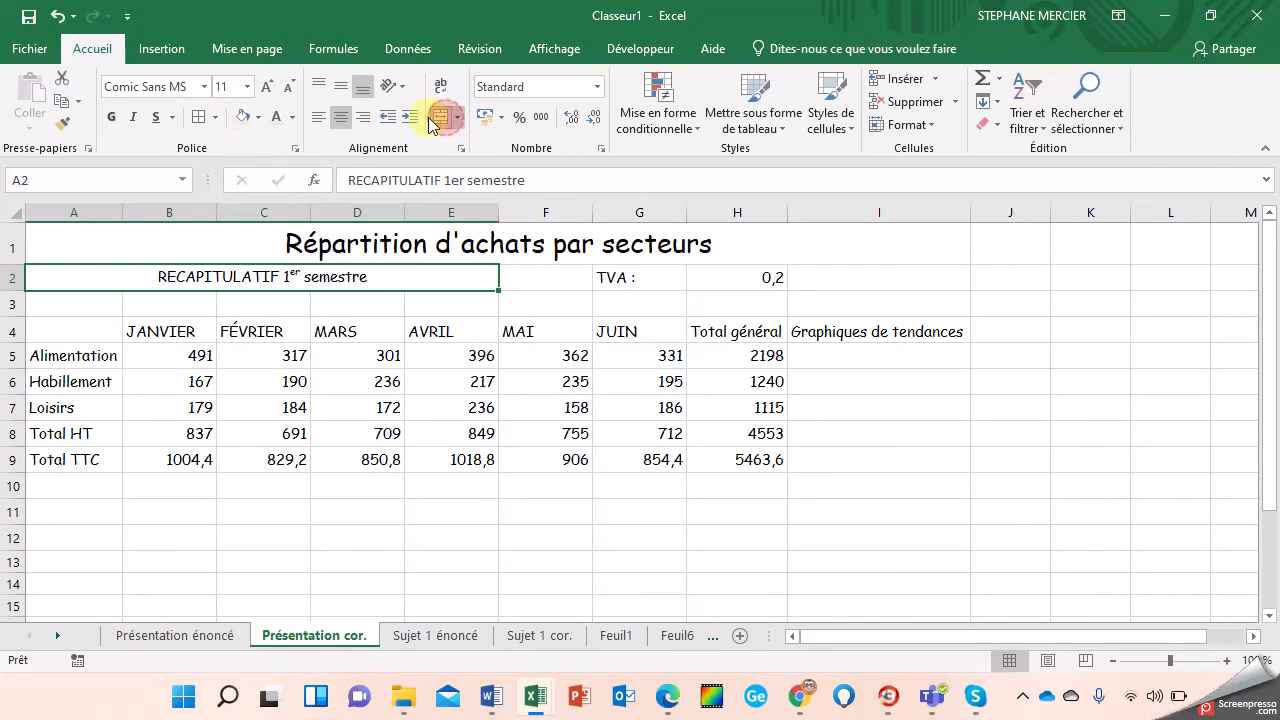
Centre the TVA cells G2:H2 horizontally and vertically and add all borders around them
drag(625, 277, 700, 277)
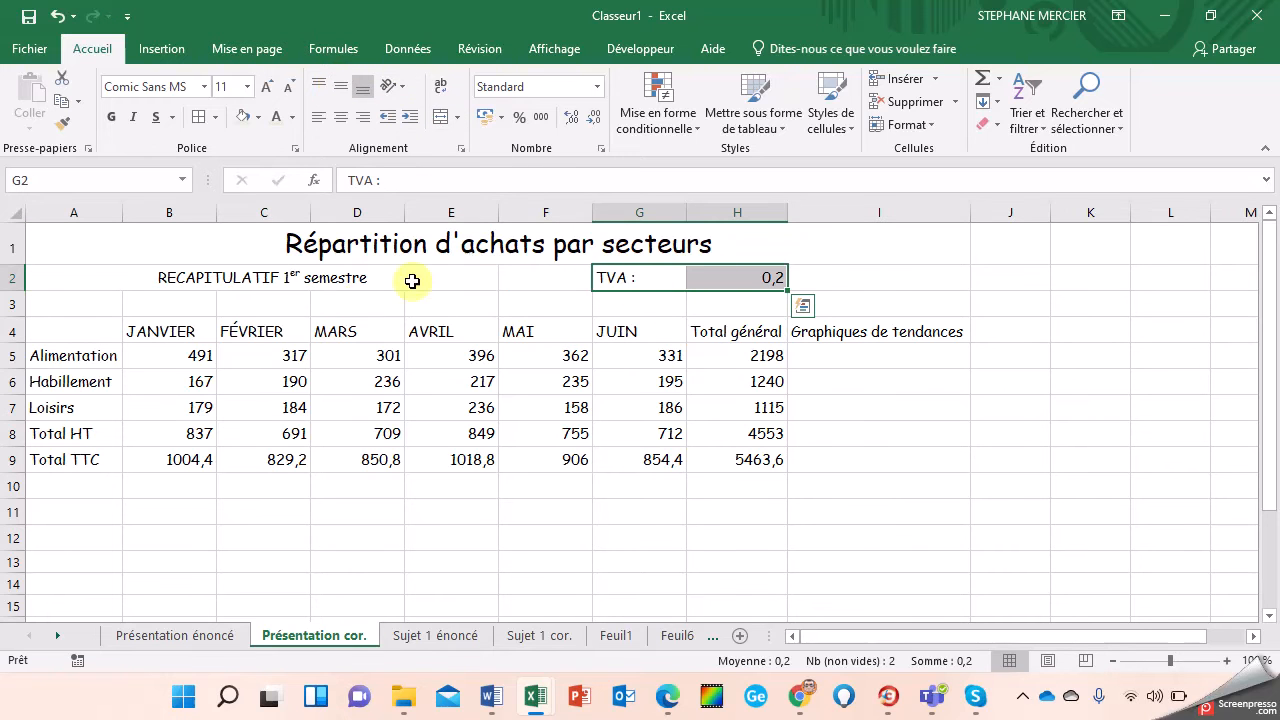
click(337, 118)
click(340, 86)
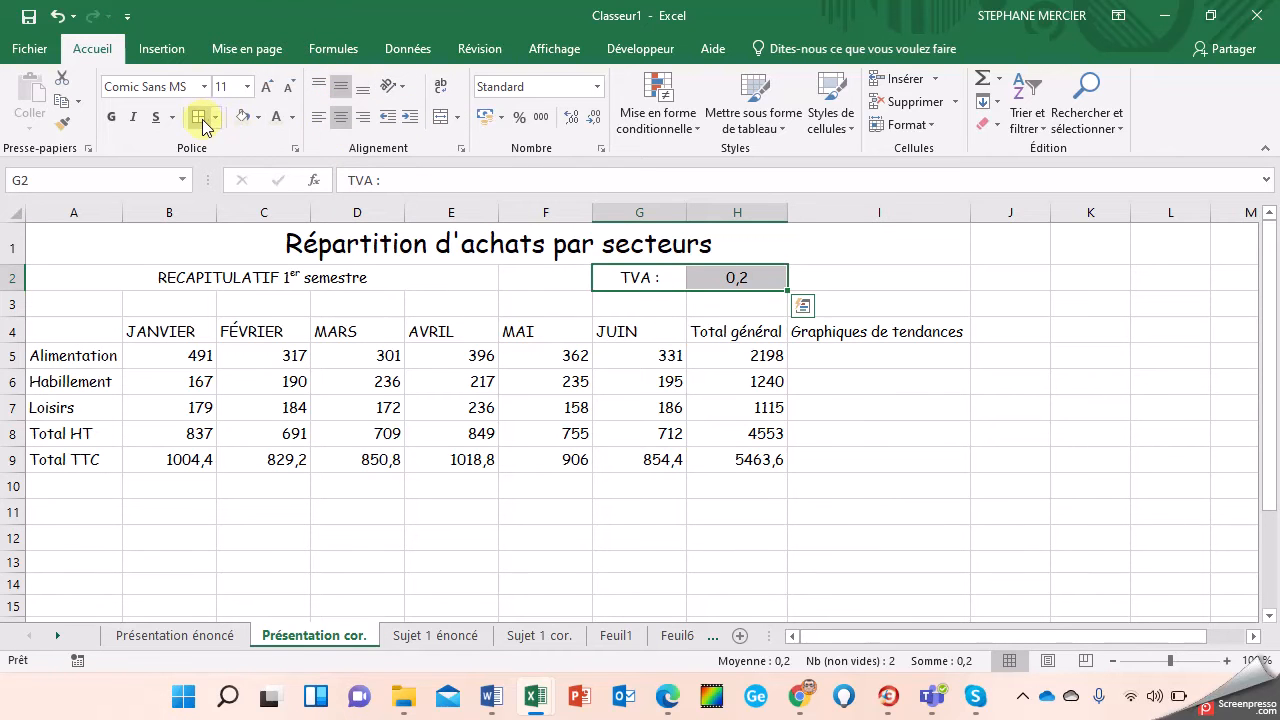
click(202, 120)
Format the TVA rate in H2 as a percentage and fill the label cell G2 with light green (Vert, Accentuation6, plus clair 80 %)
click(714, 277)
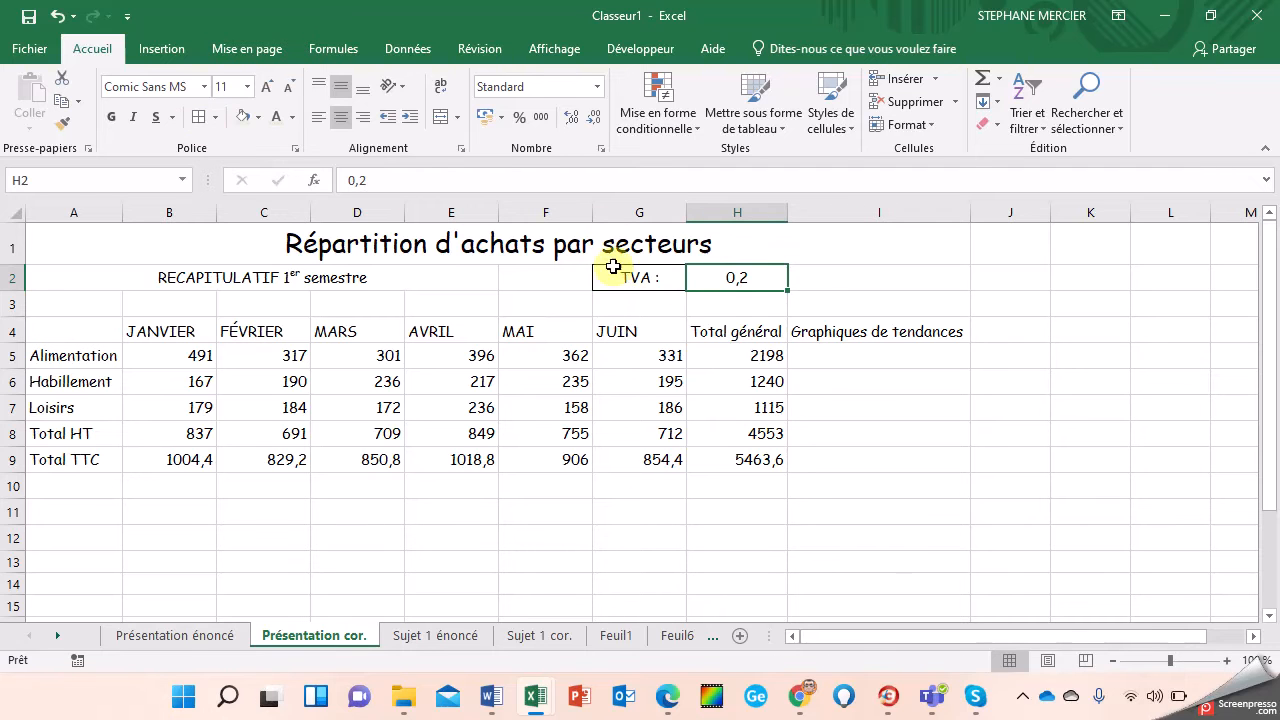
click(516, 119)
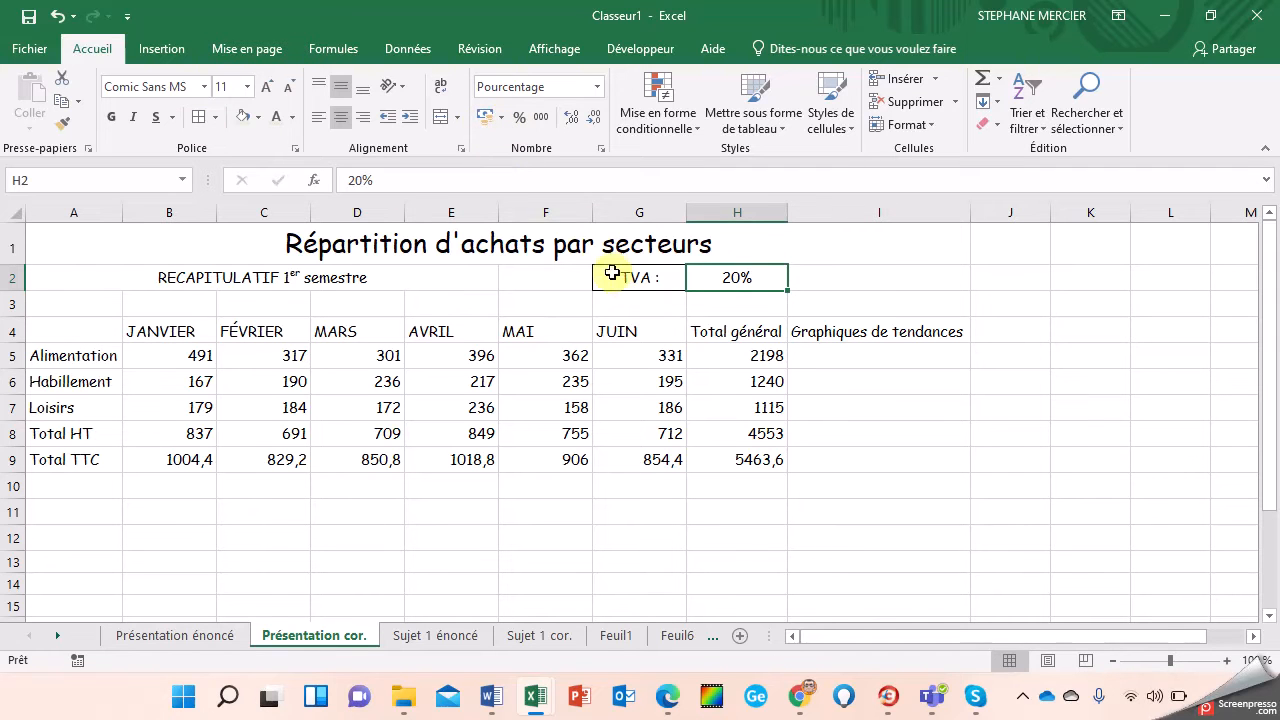
click(610, 277)
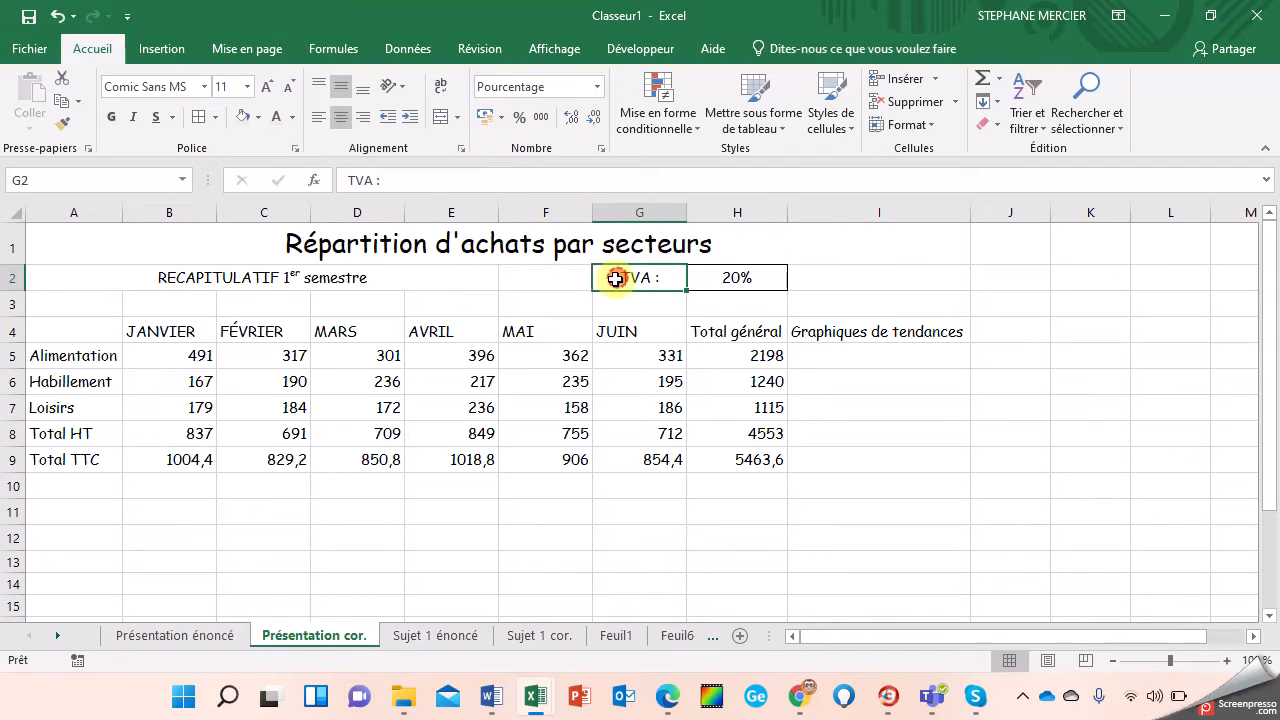
click(245, 119)
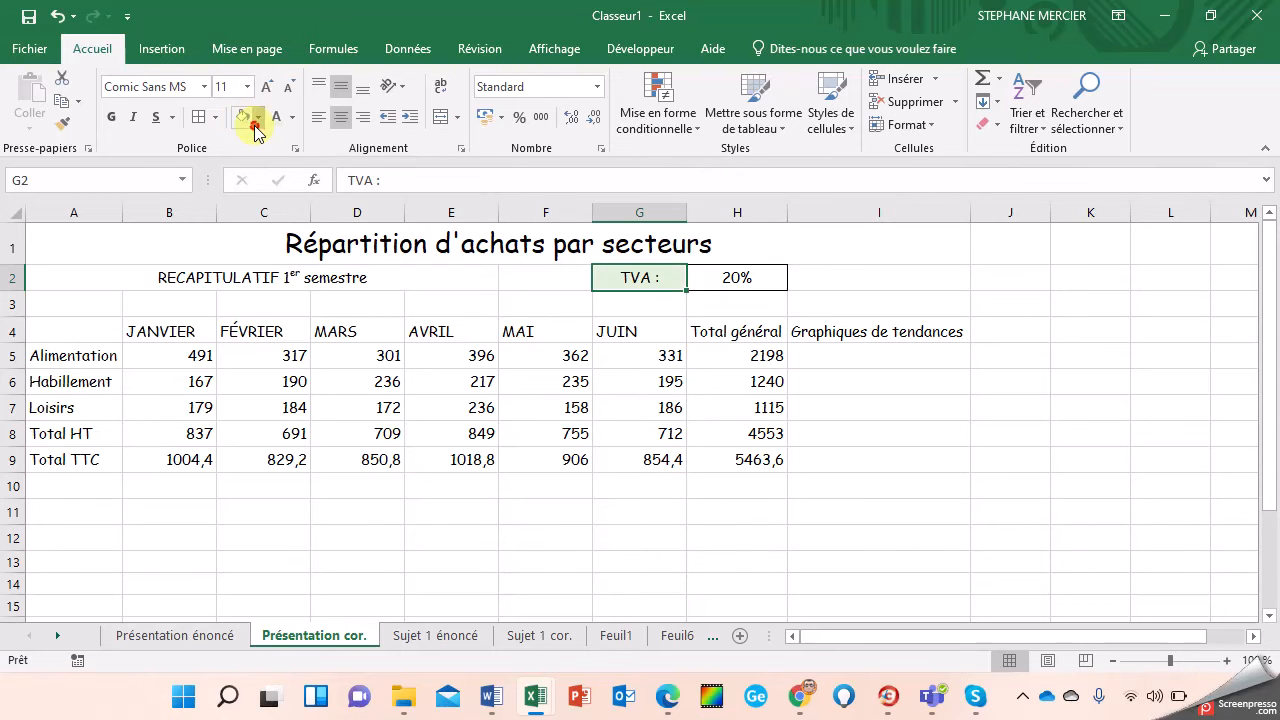
click(258, 117)
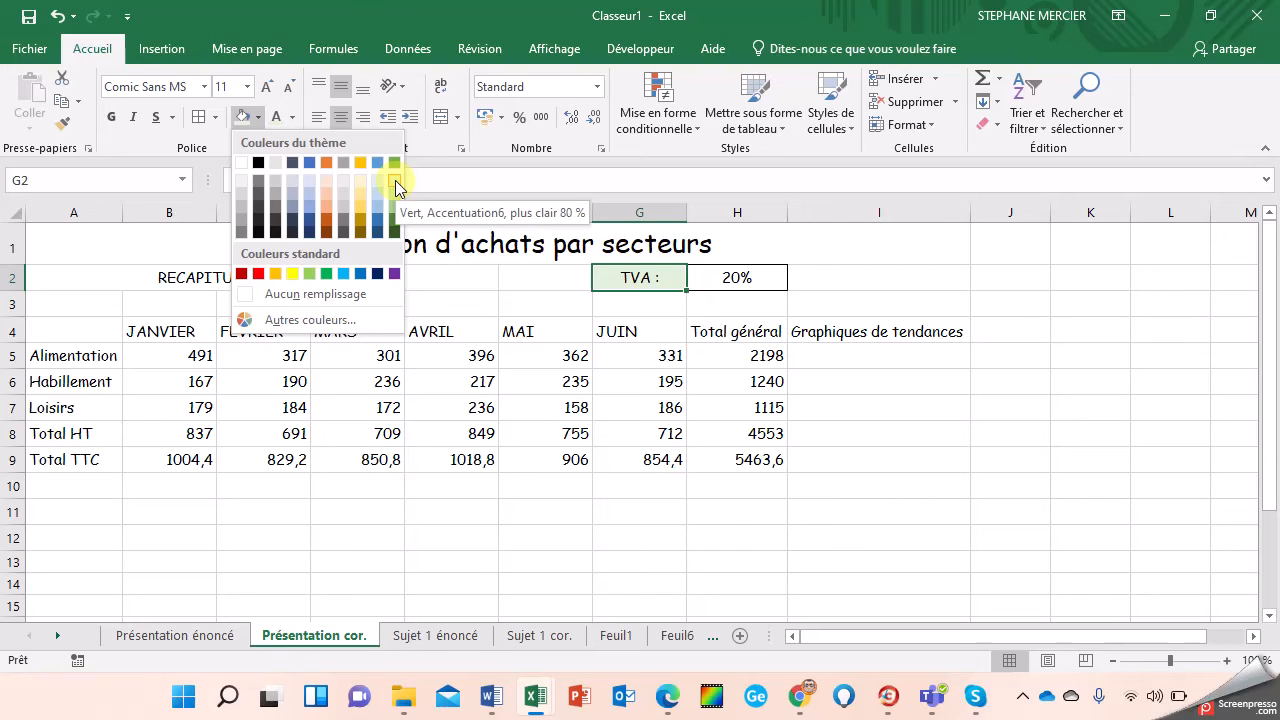
click(453, 266)
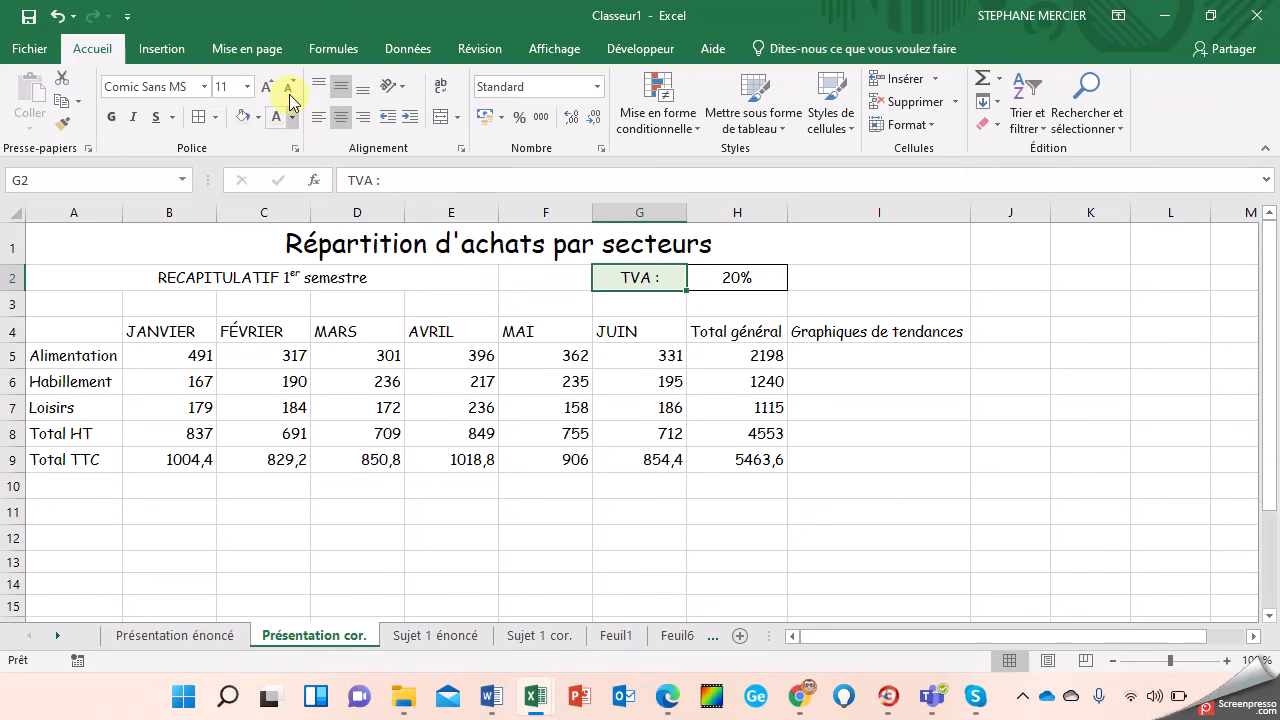
click(229, 56)
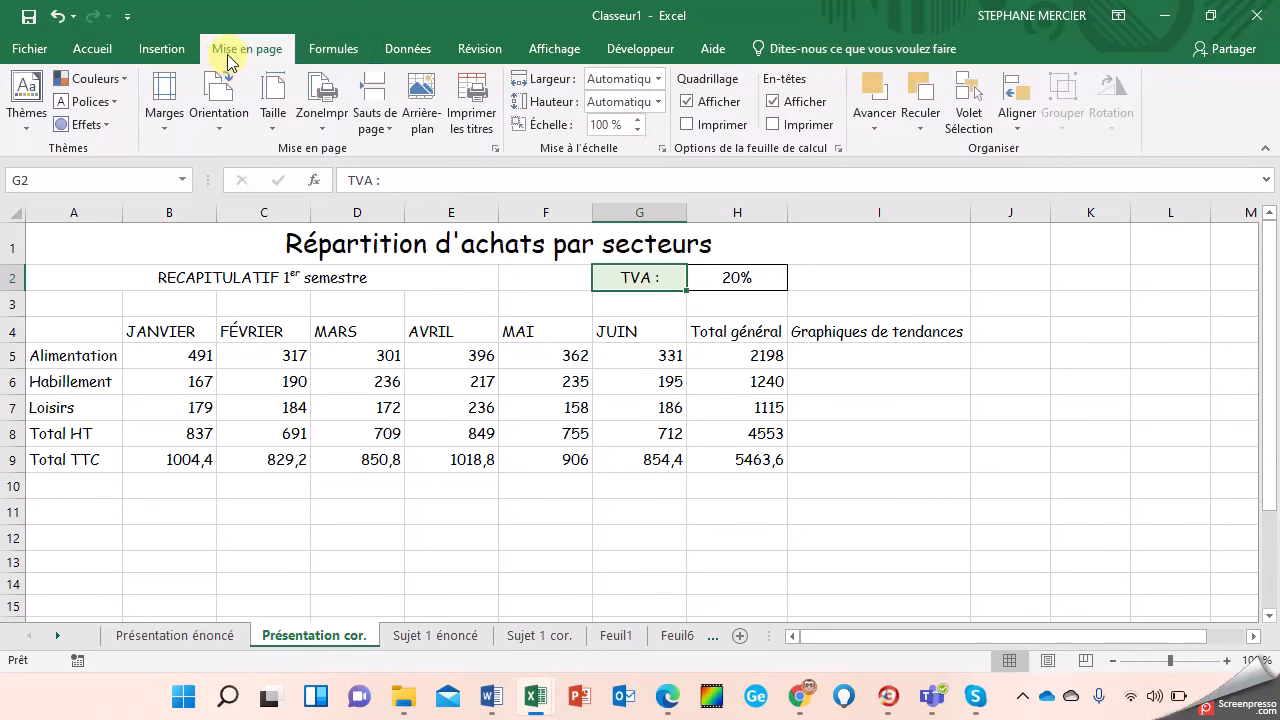
click(172, 49)
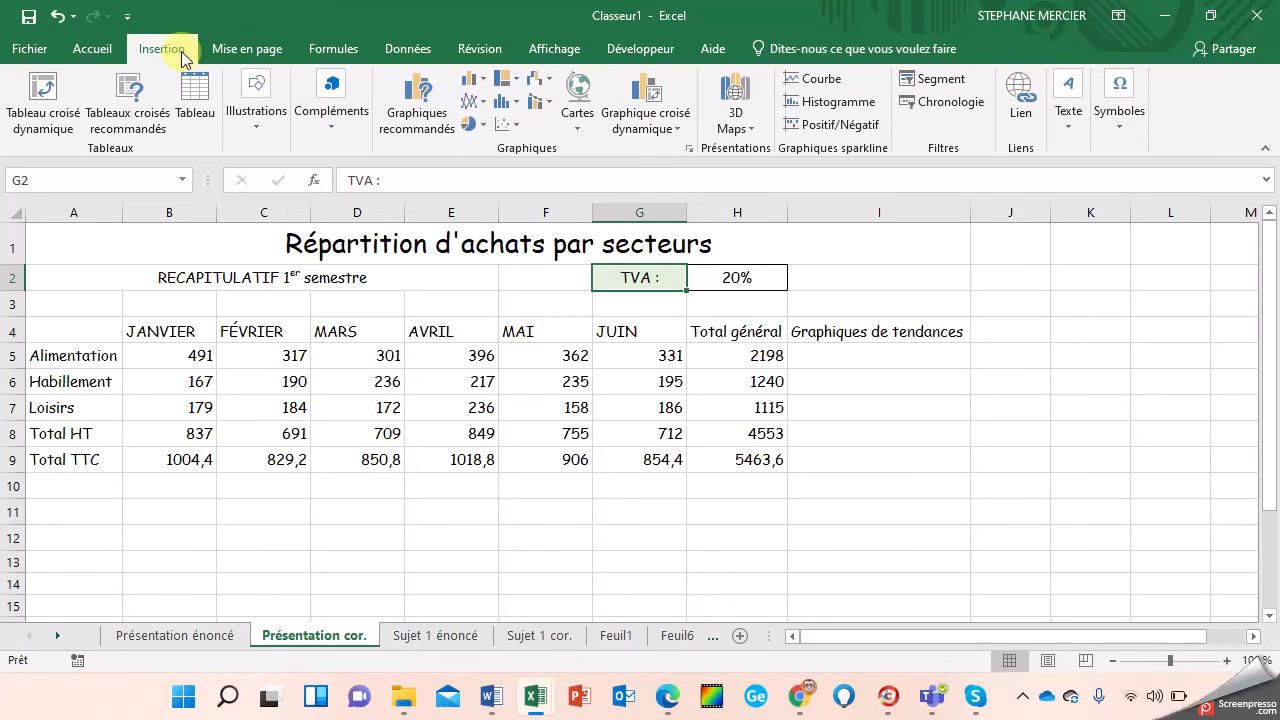
click(260, 51)
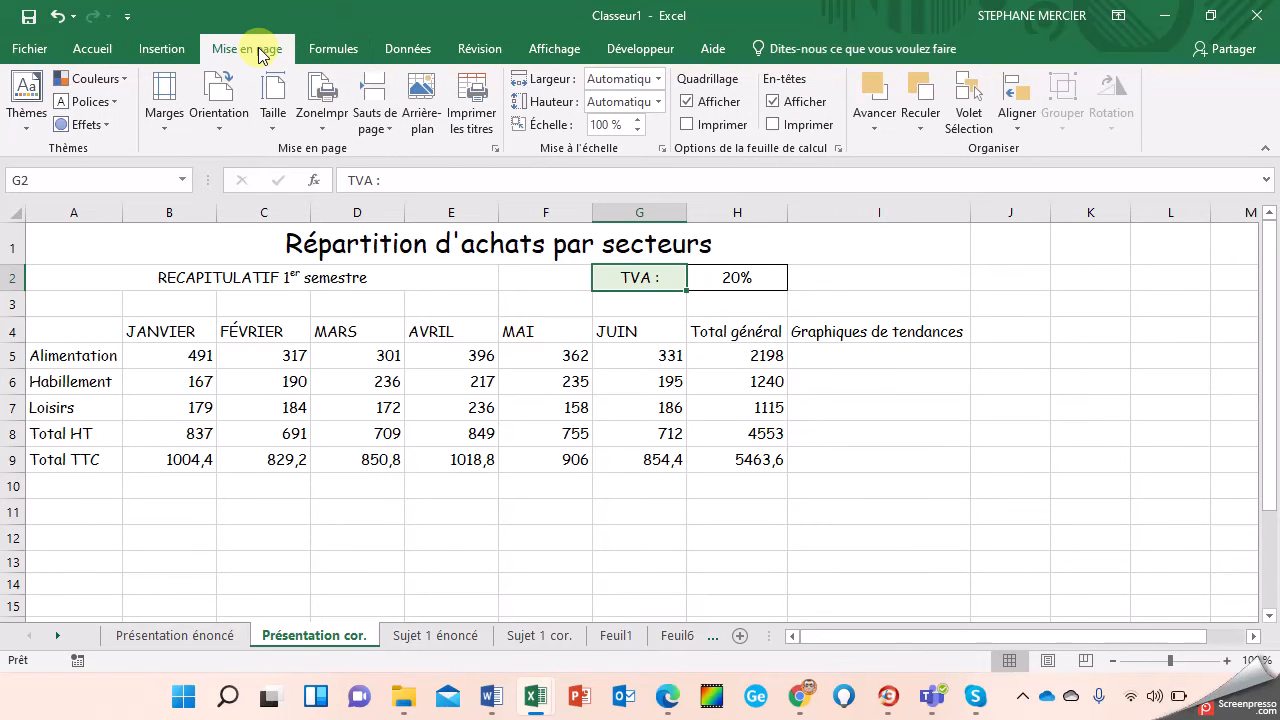
click(118, 82)
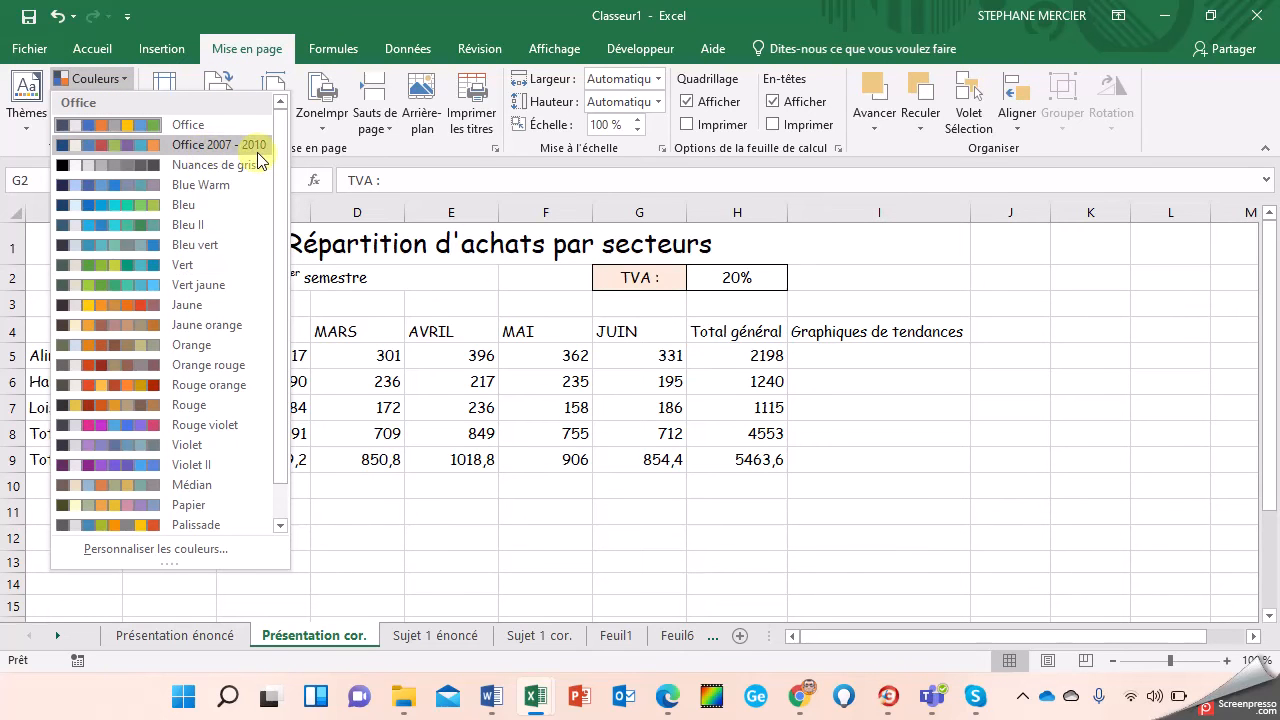
click(482, 314)
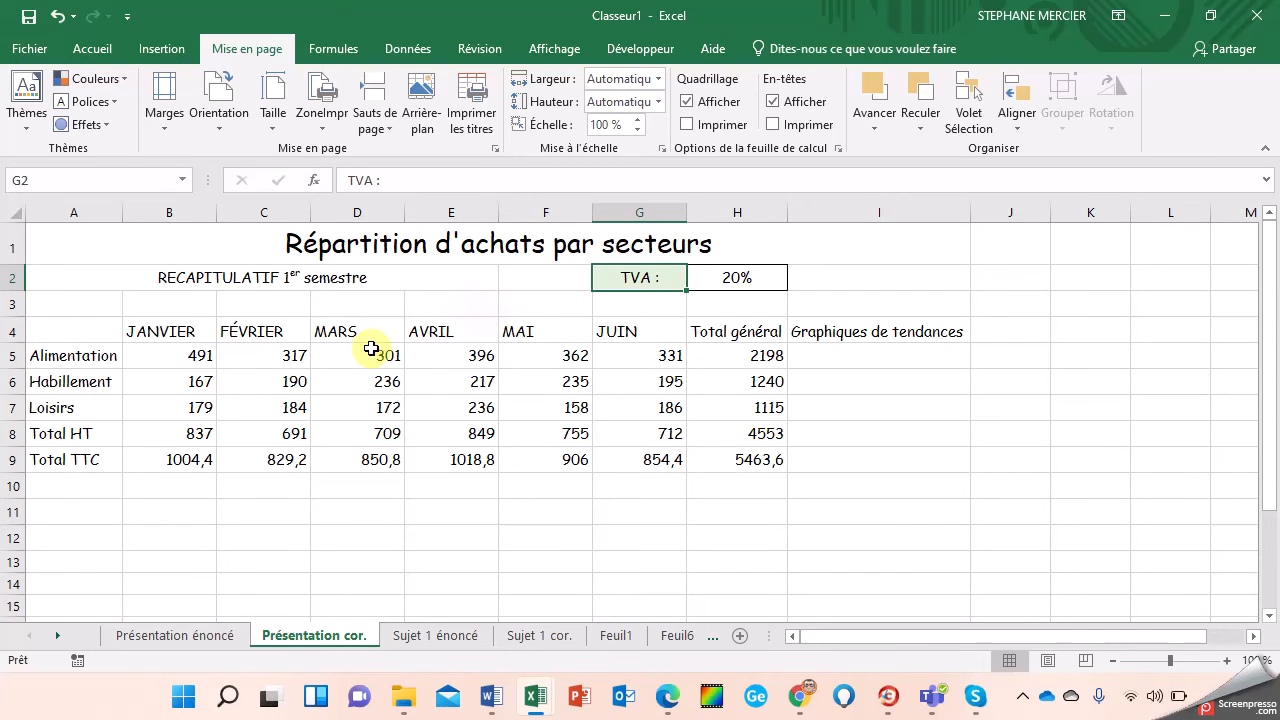
Fill the row labels A5:A9 and the column headings B4:I4 with the same light green and add all borders to both ranges
drag(114, 346, 117, 460)
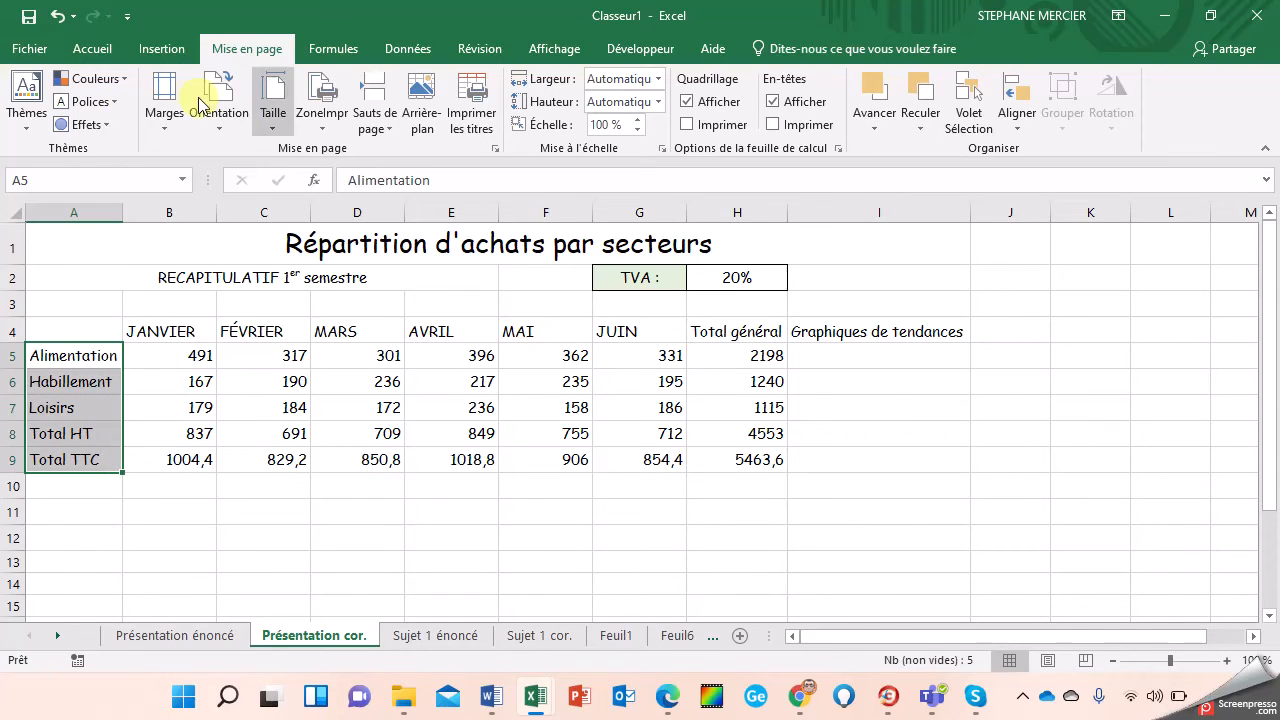
click(89, 46)
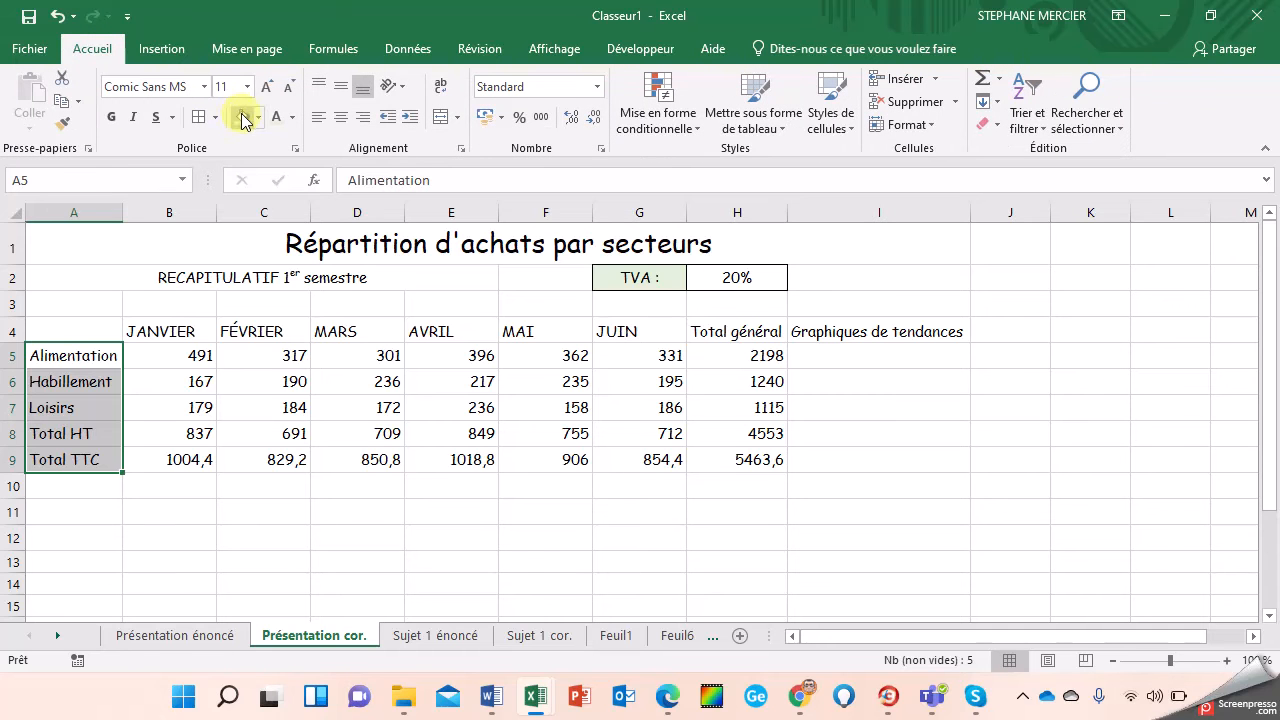
drag(180, 305, 850, 328)
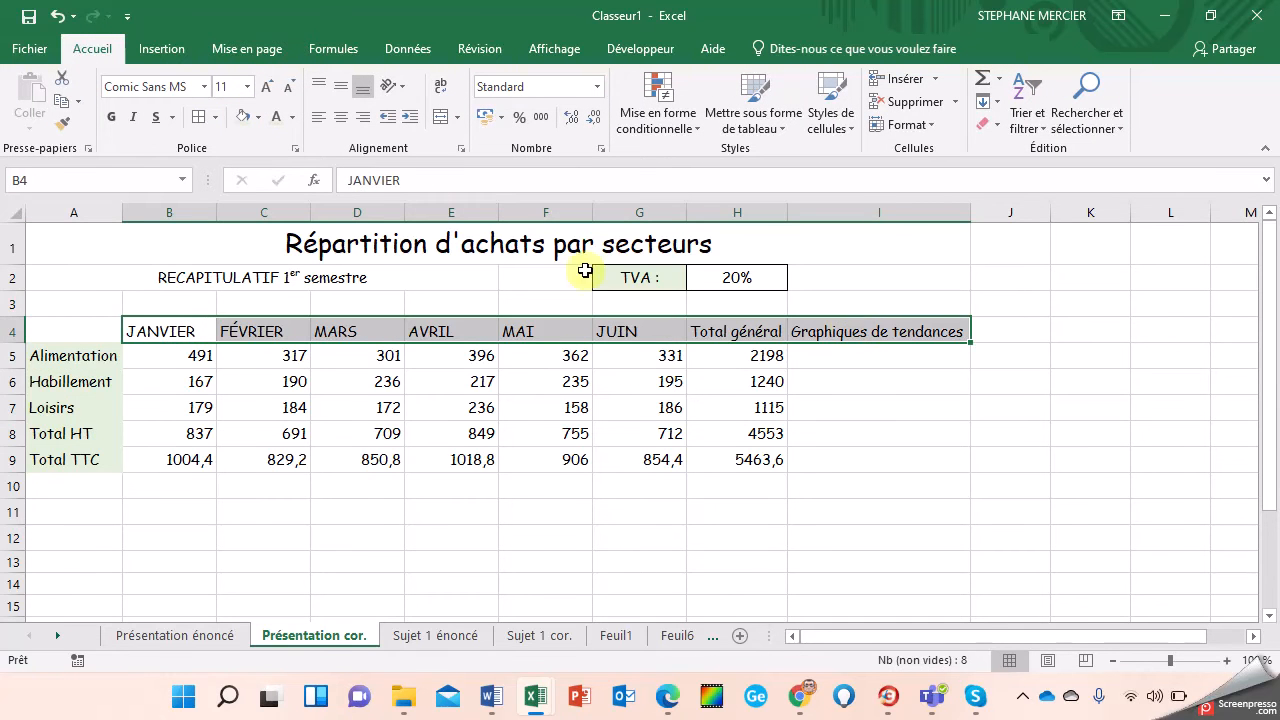
click(240, 120)
click(201, 119)
drag(104, 362, 96, 462)
click(201, 116)
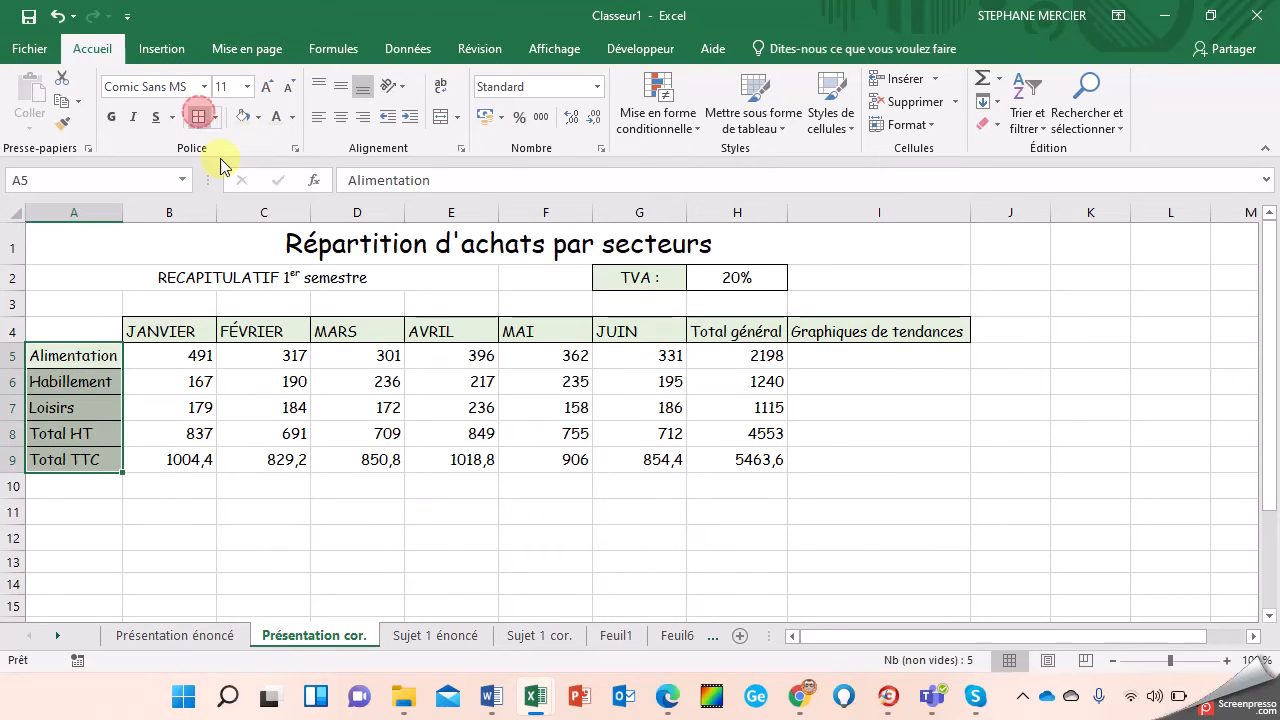
Add all borders to the table body B5:I9, dismissing the system notifications that cover the sheet
drag(185, 356, 843, 465)
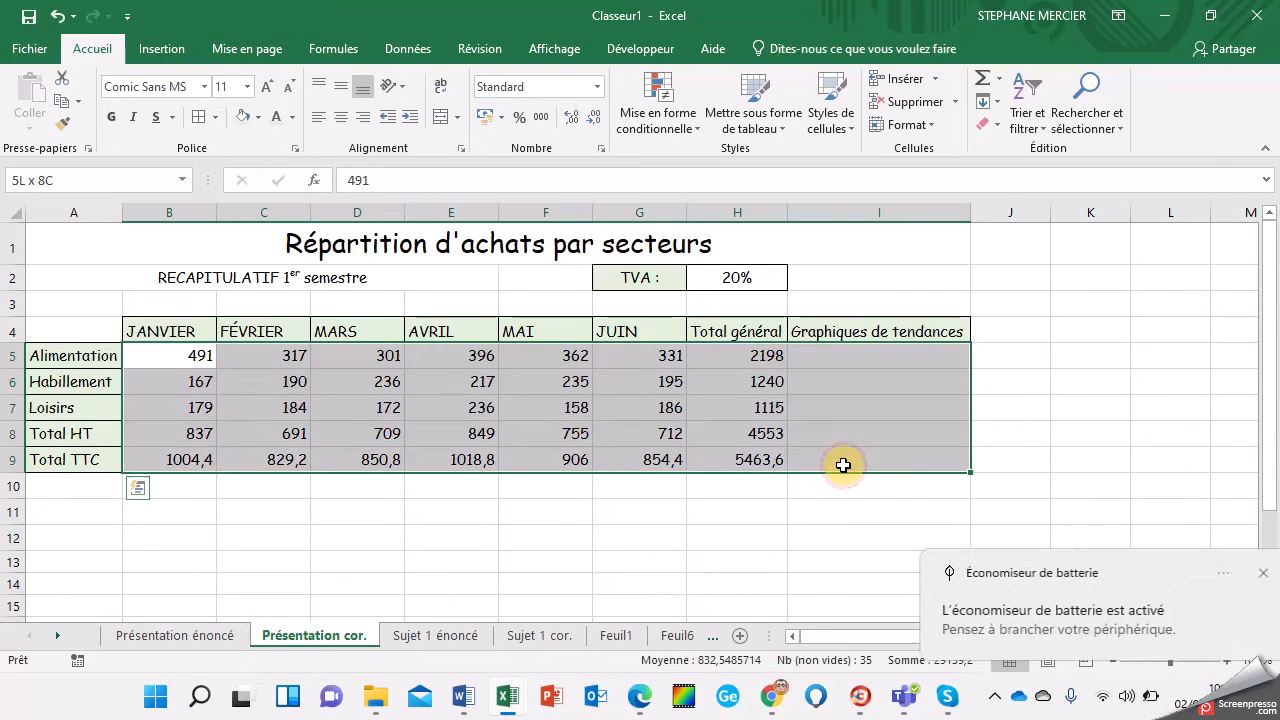
click(843, 465)
click(1235, 575)
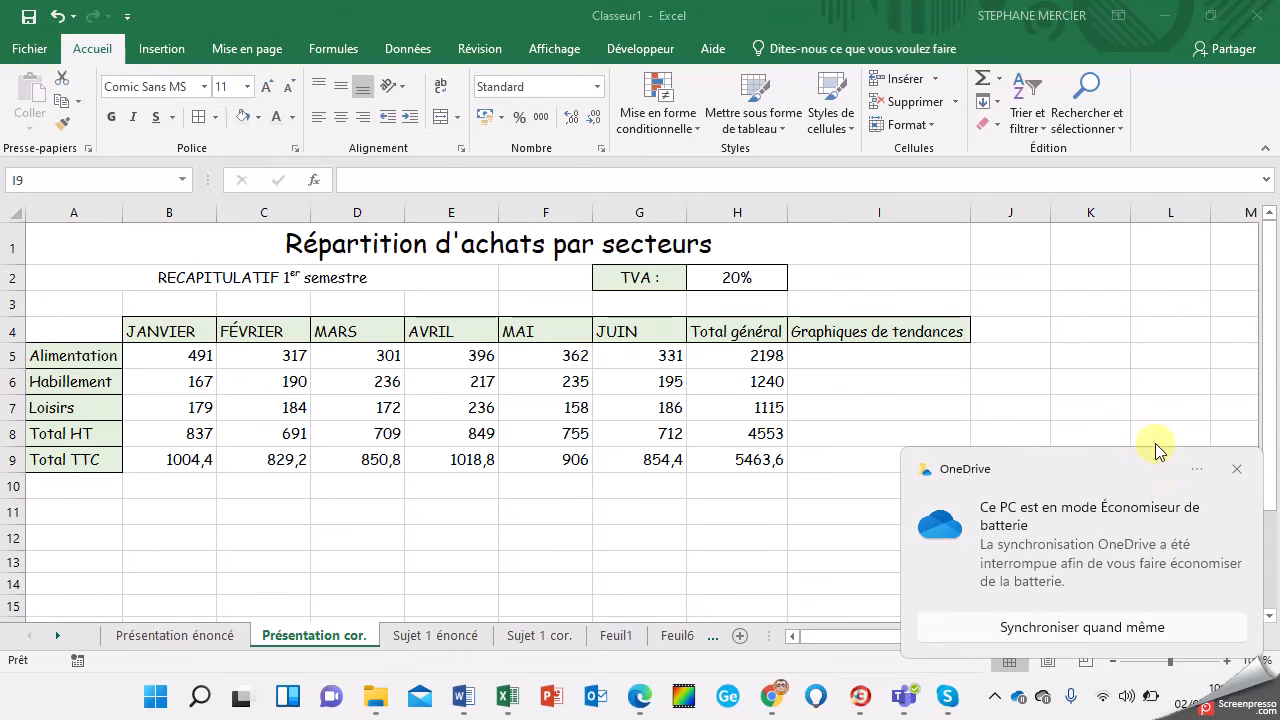
click(1238, 470)
drag(145, 360, 886, 466)
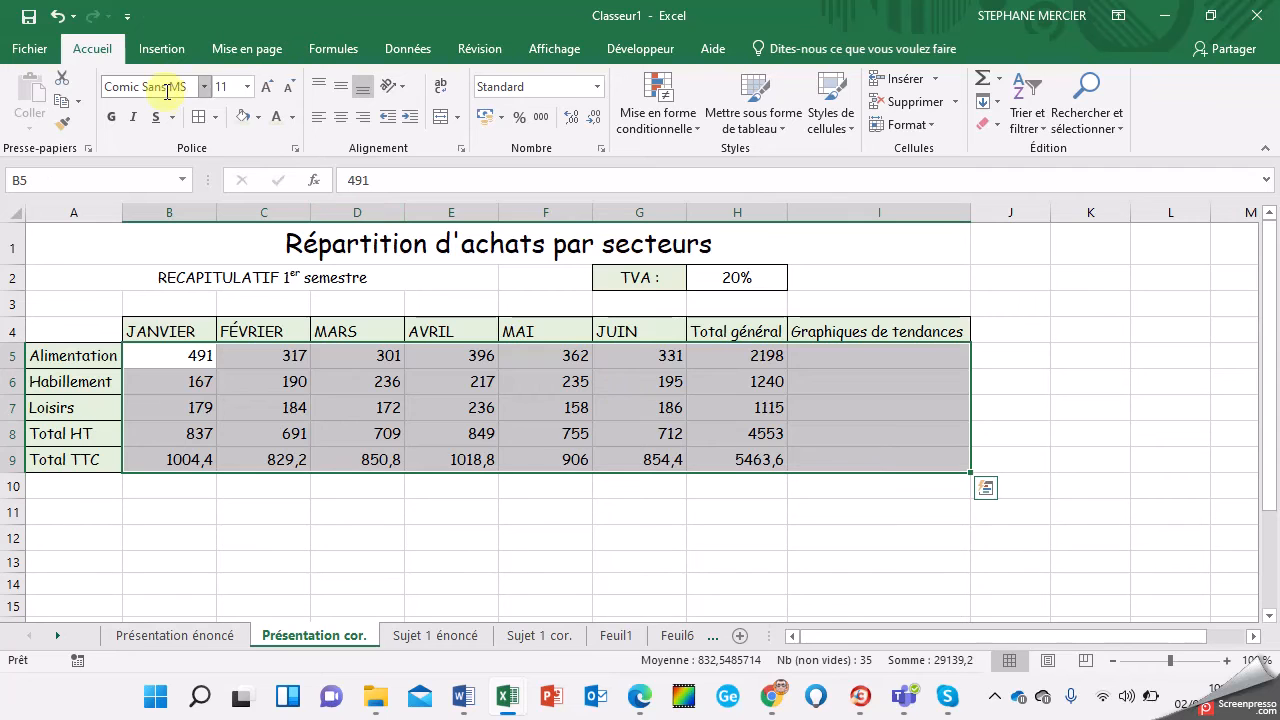
click(201, 121)
click(171, 408)
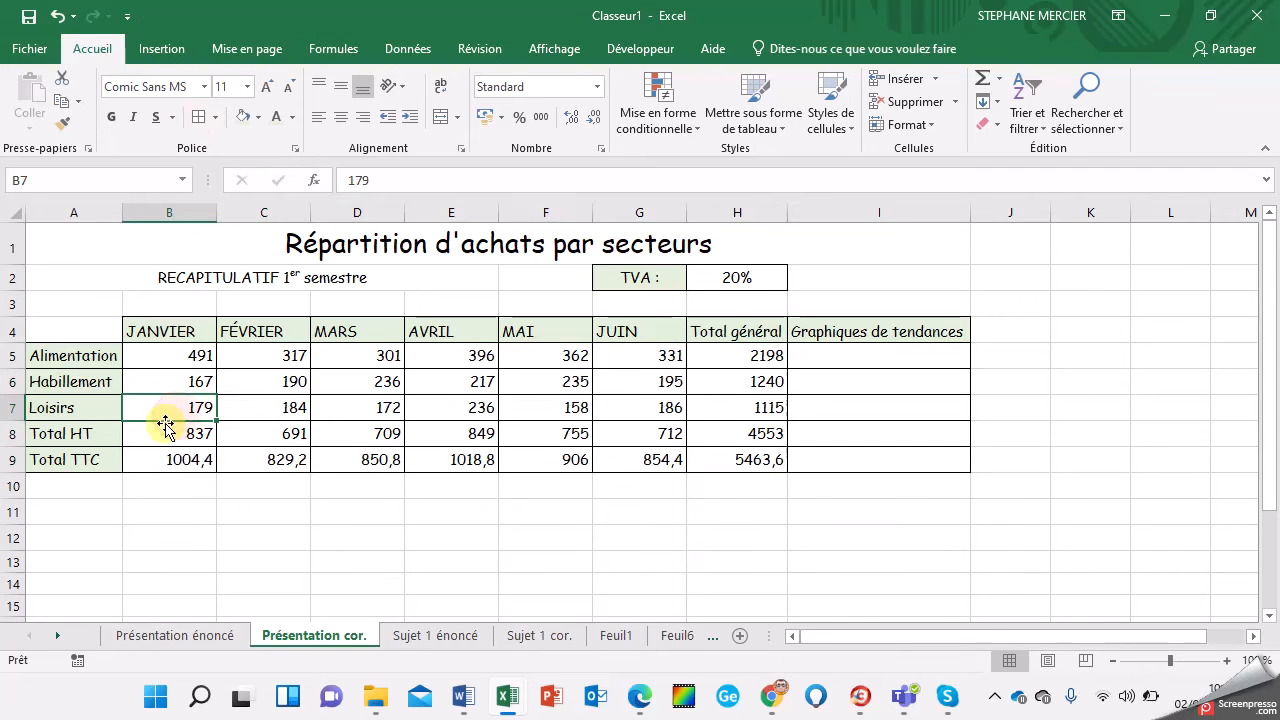
Apply the euro accounting format to the amounts in B5:H9 and clear the contents of the total rows B8:H9
drag(167, 356, 757, 466)
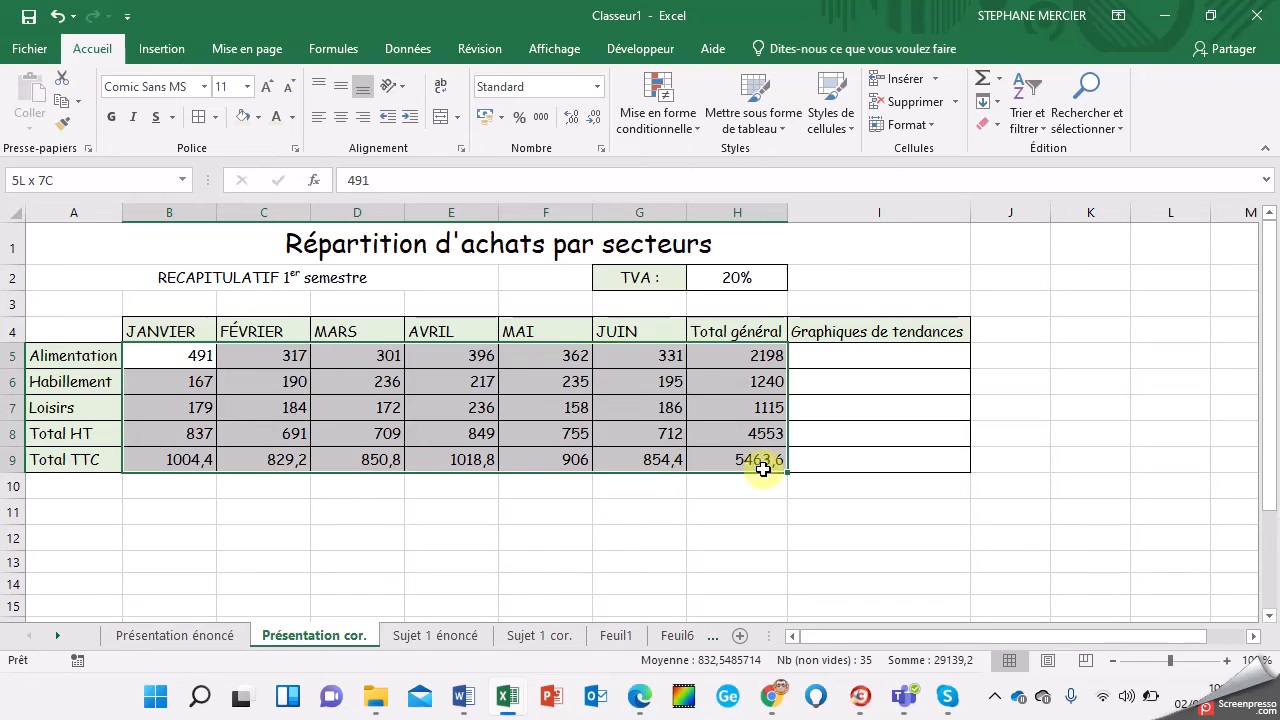
click(486, 117)
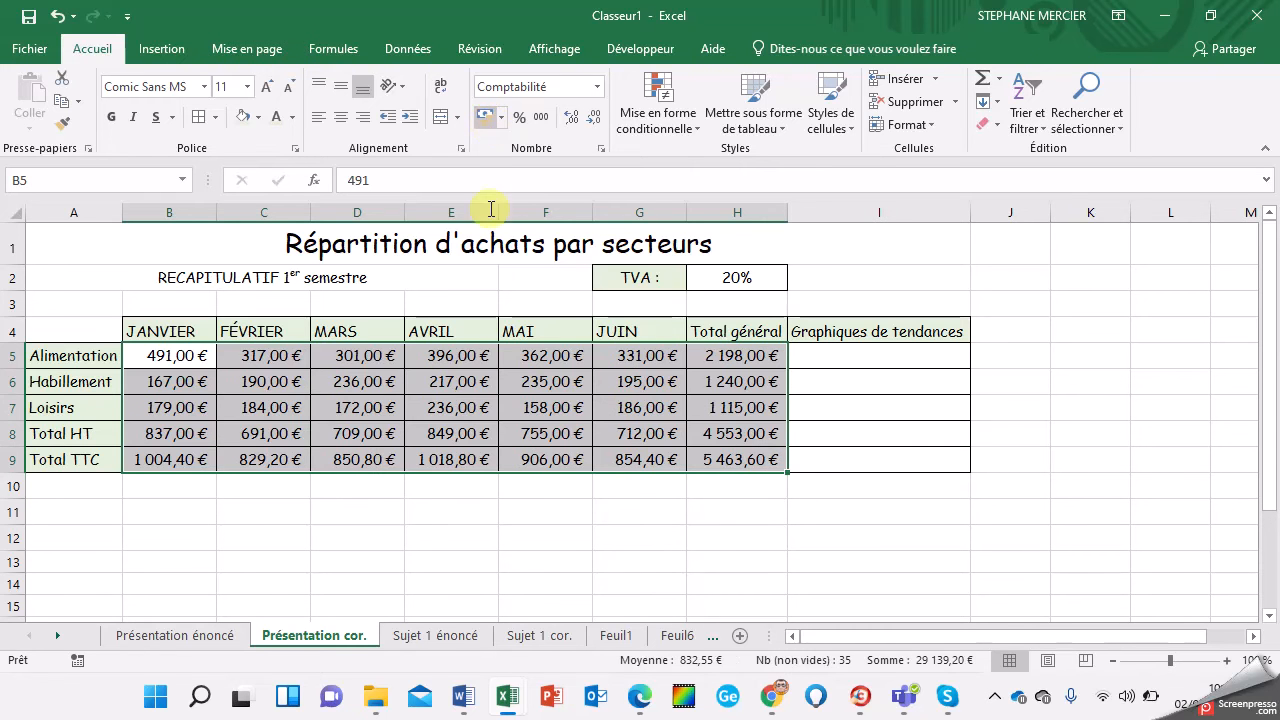
click(251, 480)
drag(186, 440, 123, 470)
key(Delete)
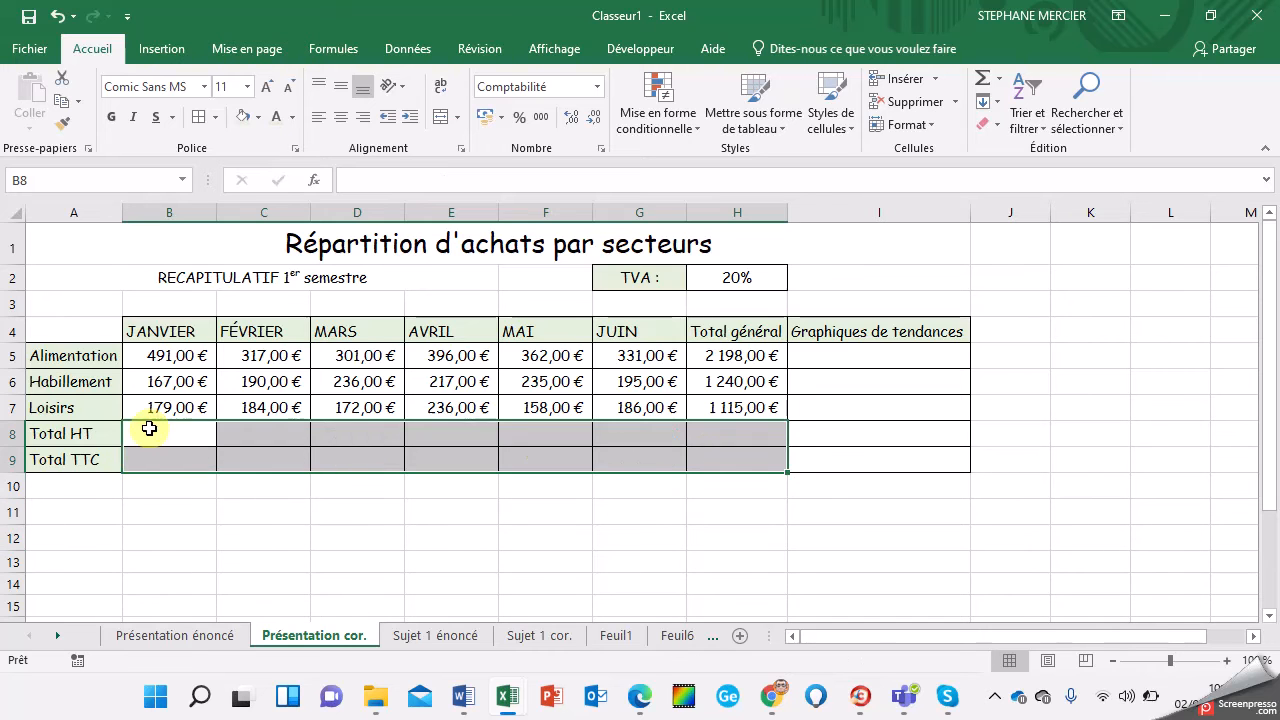
Calculate =SOMME(B5:B7) in the Total HT cell B8, copy it across to H8, and shade B8:H8 and I8:I9 light green
click(149, 428)
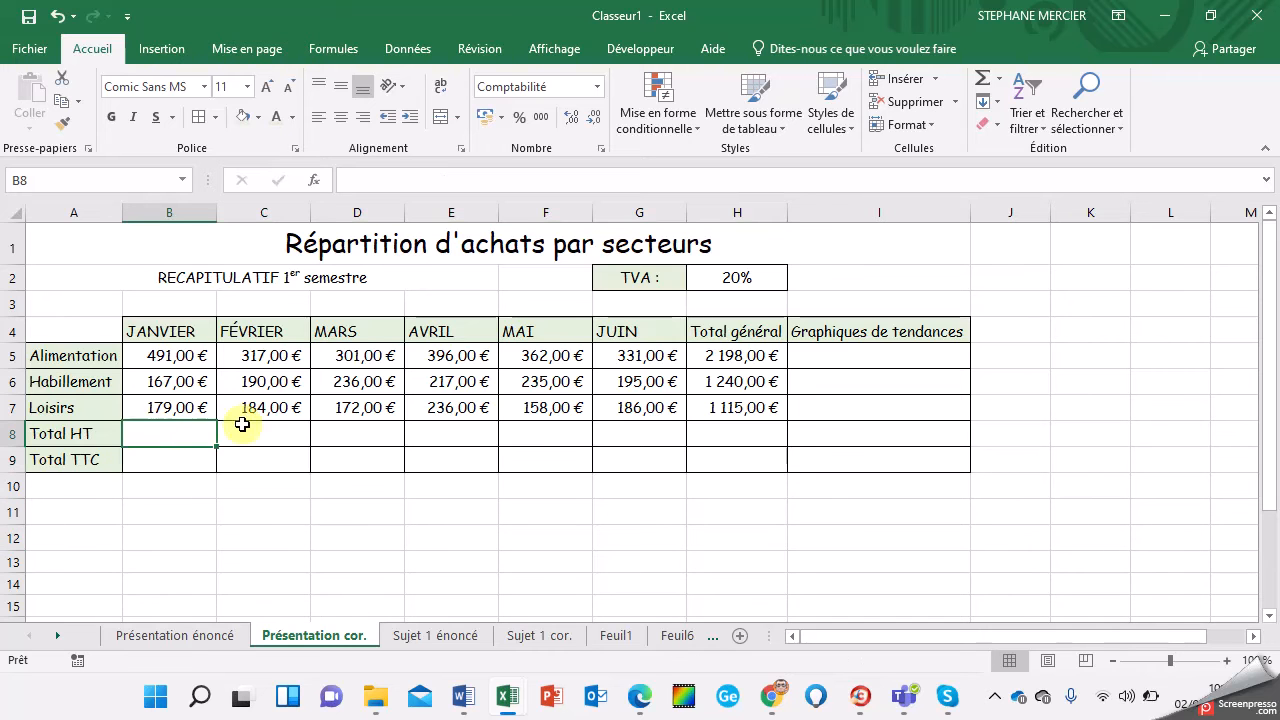
click(984, 80)
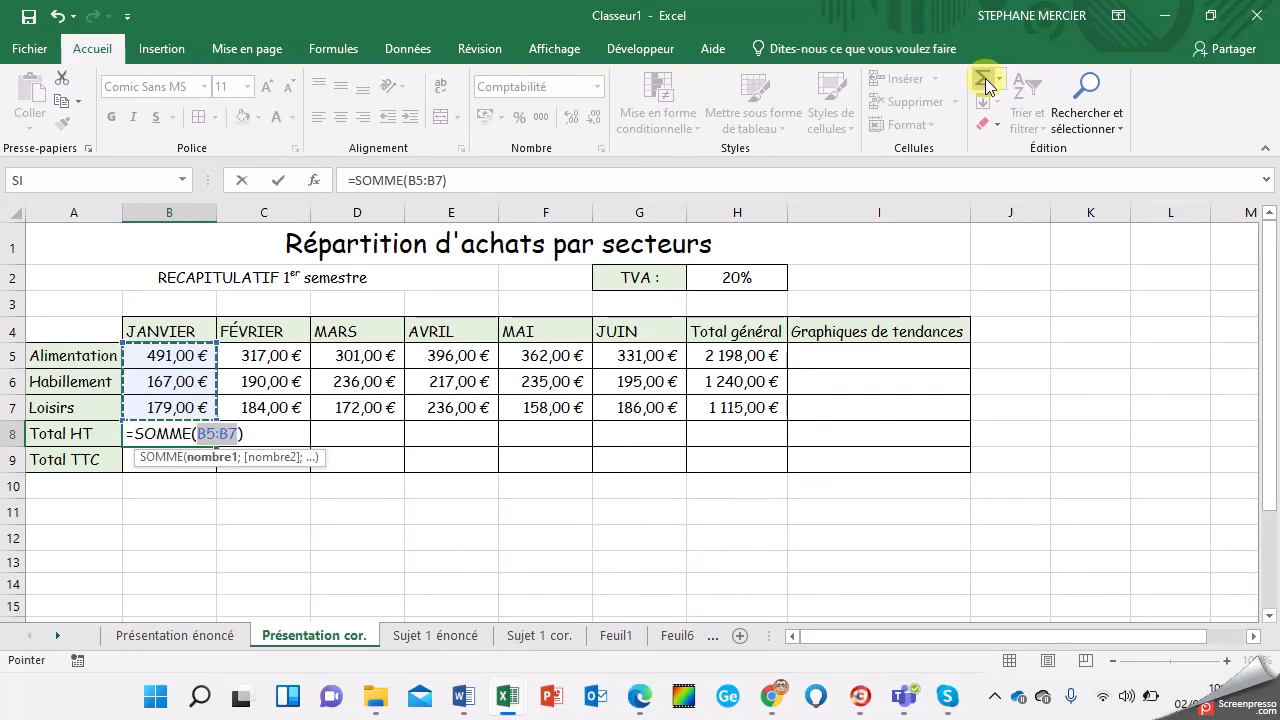
key(Return)
click(170, 434)
drag(216, 446, 770, 438)
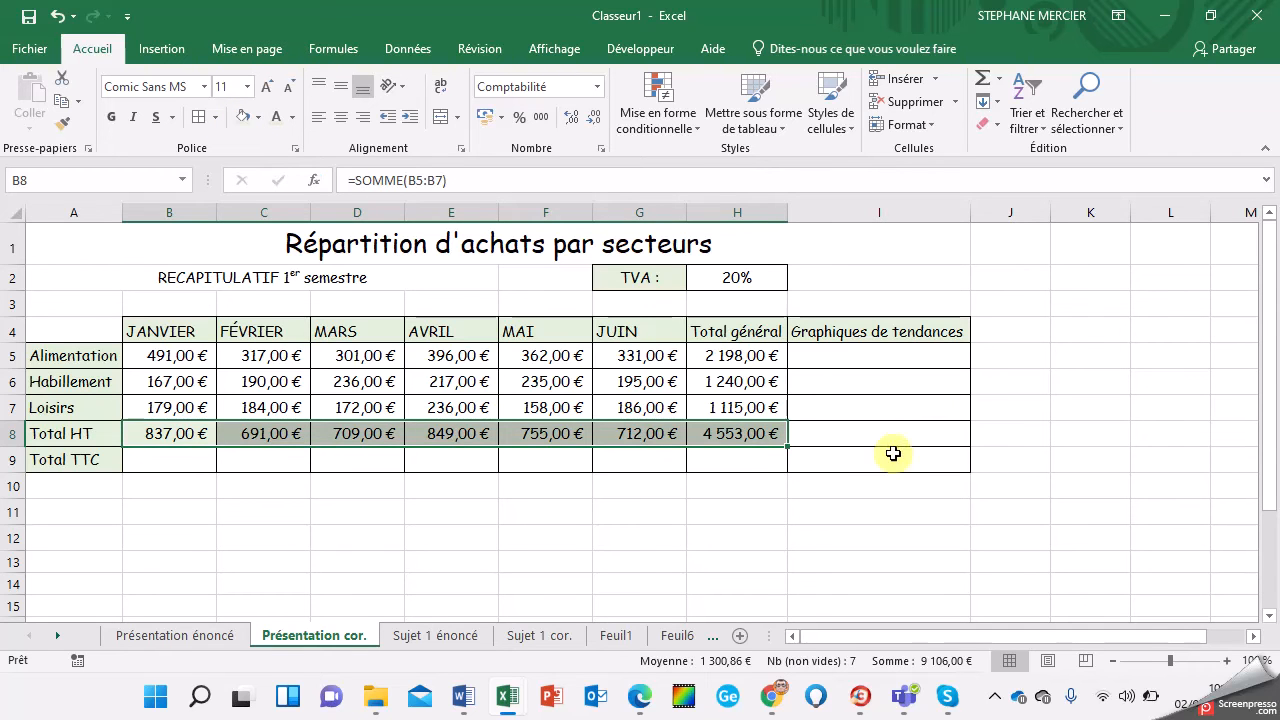
drag(874, 434, 874, 455)
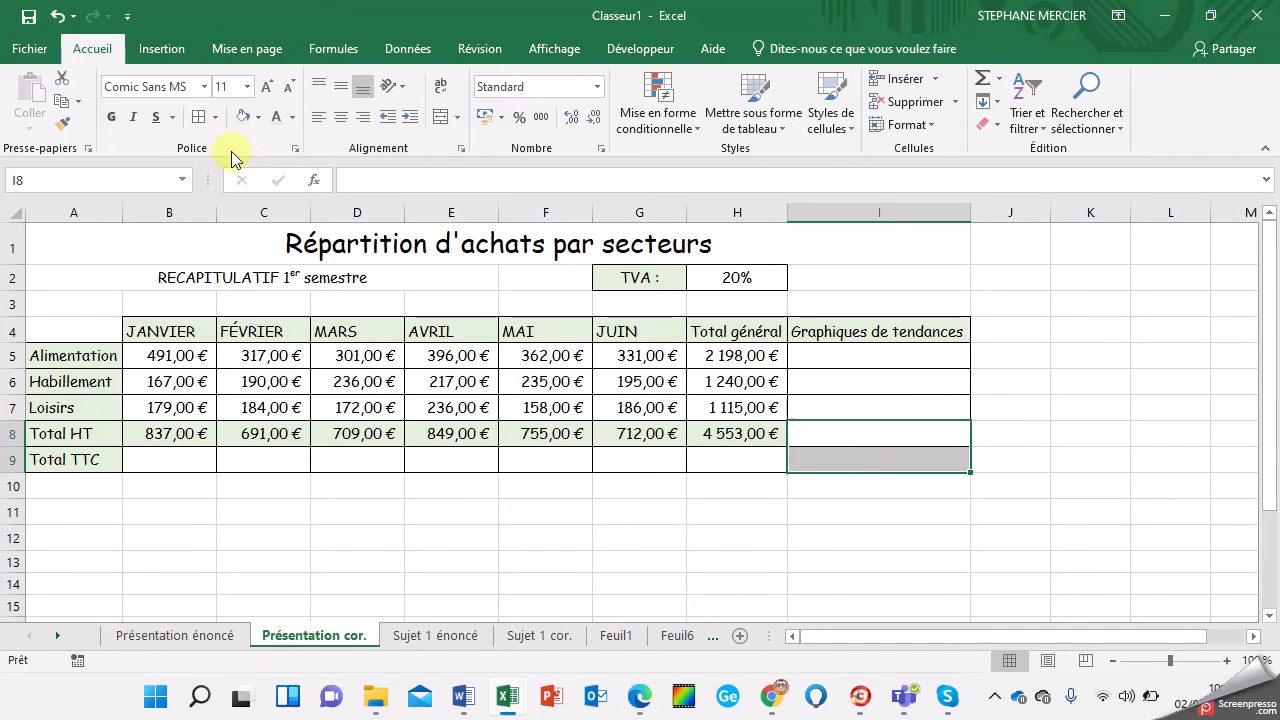
click(241, 117)
Enter =B8+B8*$H$2 in the Total TTC cell B9, shade it light green and copy it across to H9
click(205, 460)
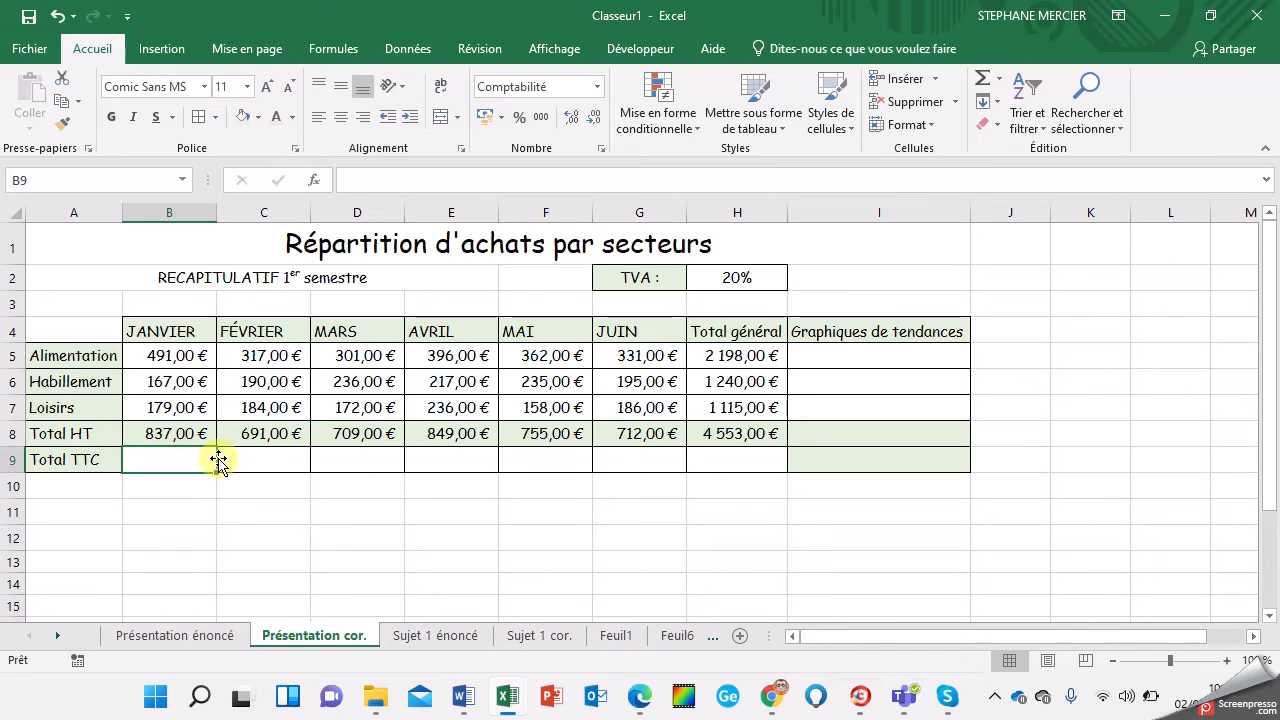
text(=)
click(179, 427)
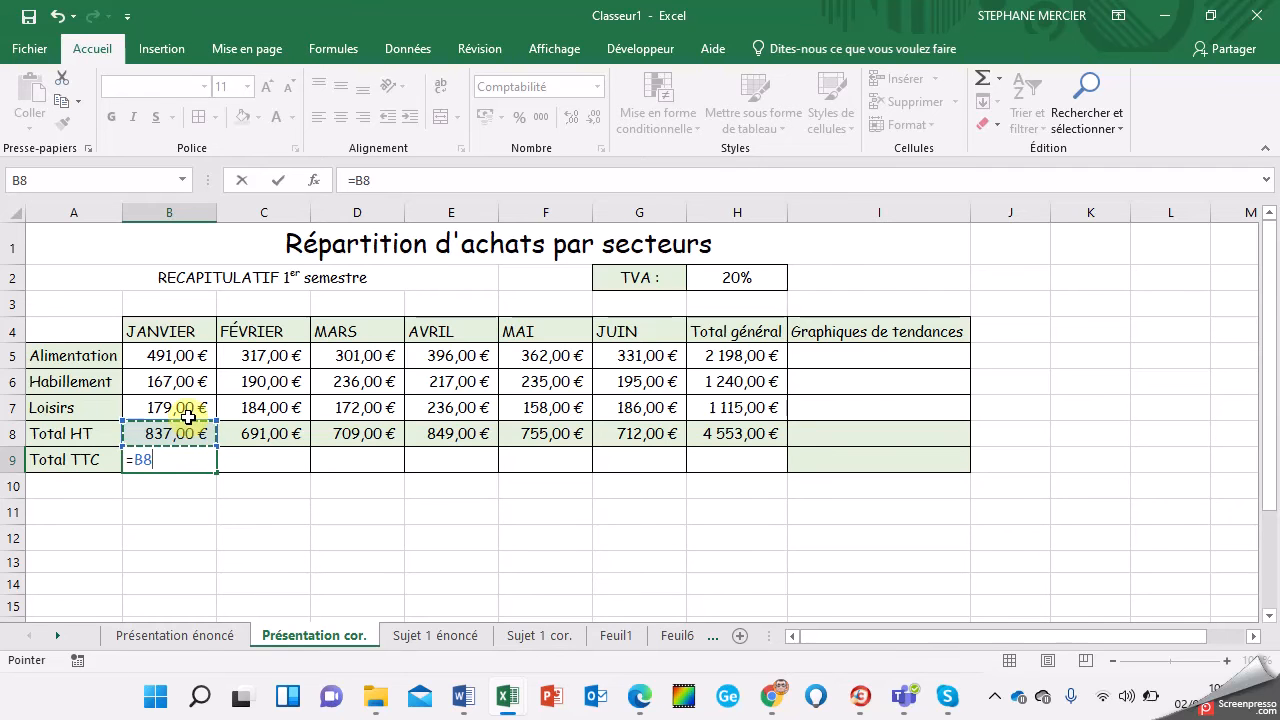
text(+)
click(189, 433)
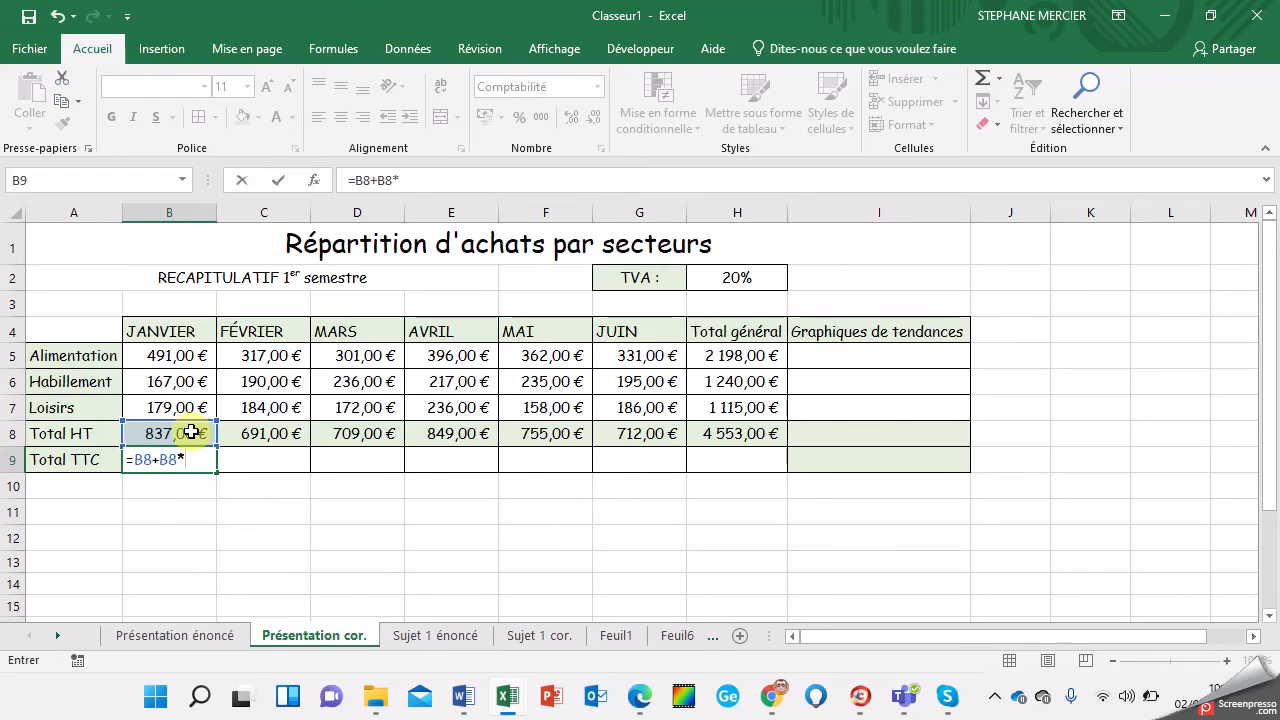
click(731, 279)
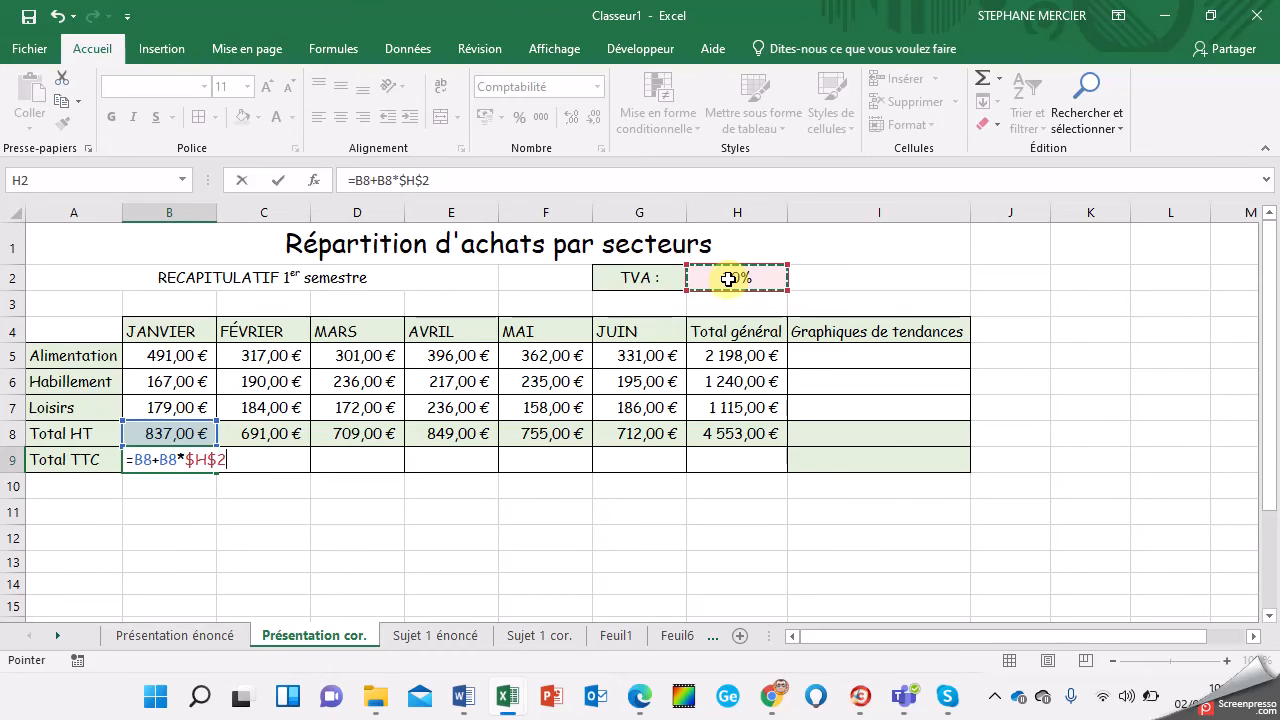
key(Return)
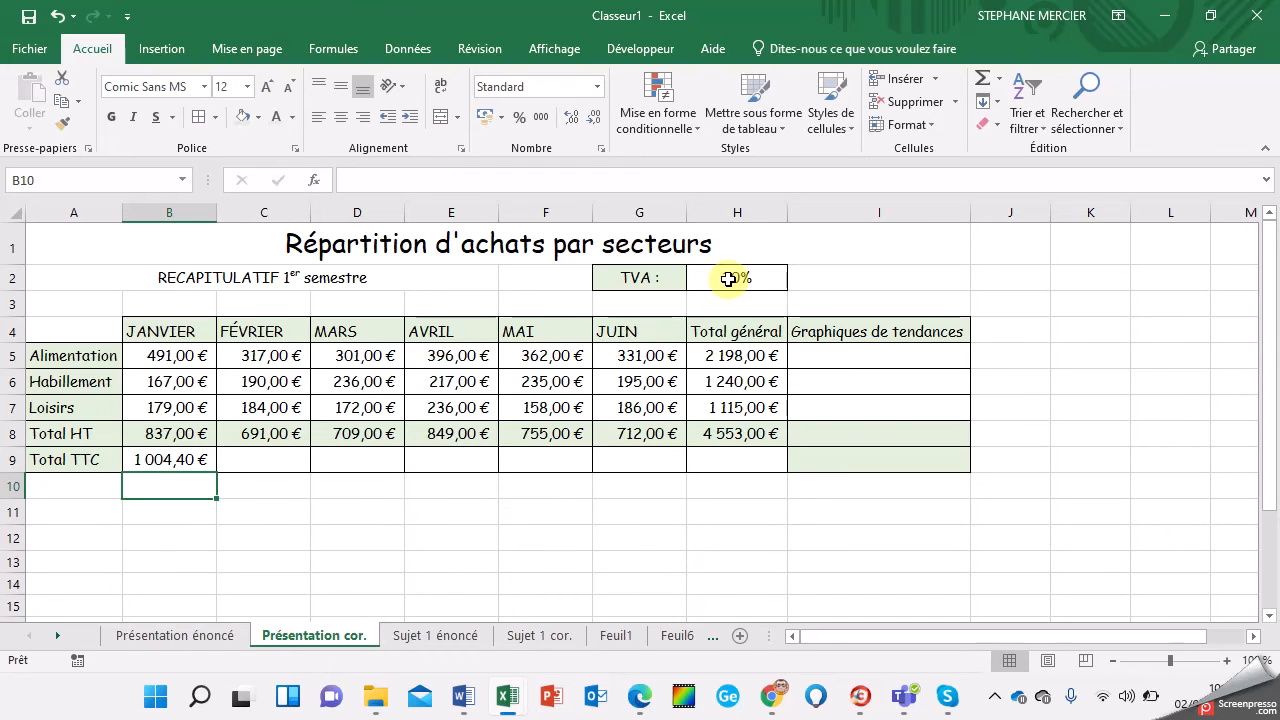
click(195, 459)
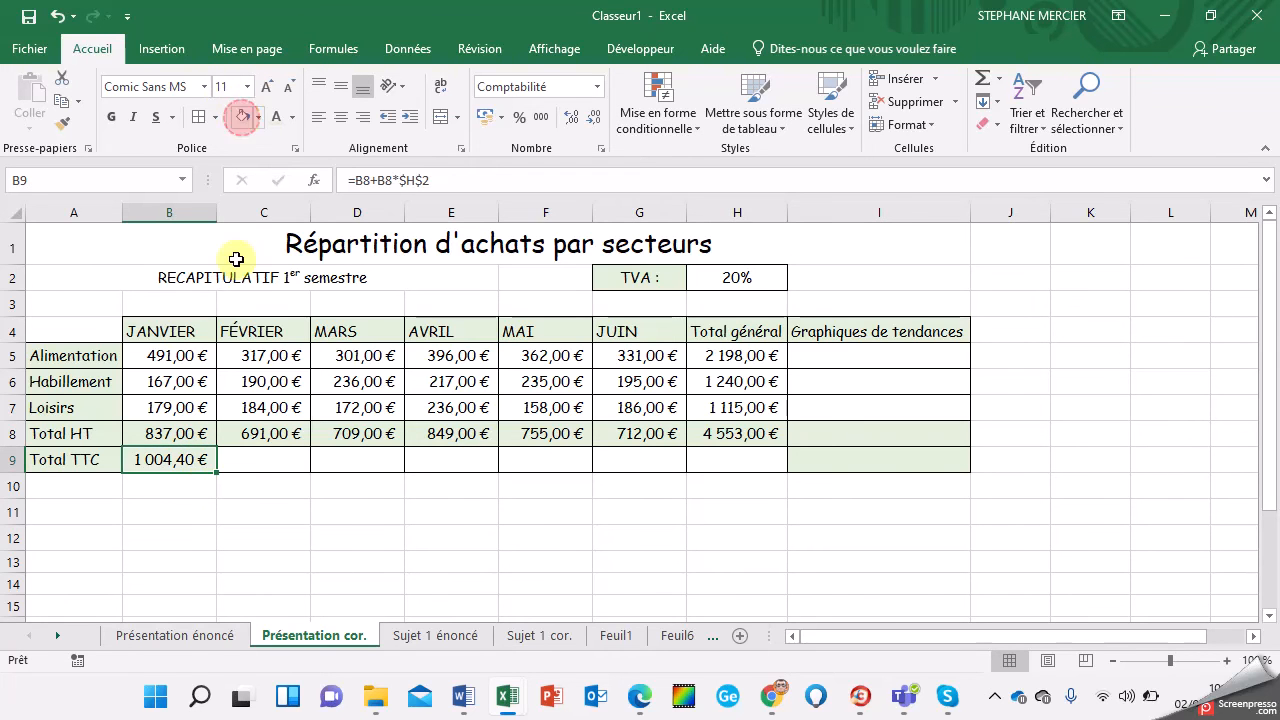
drag(217, 475, 745, 508)
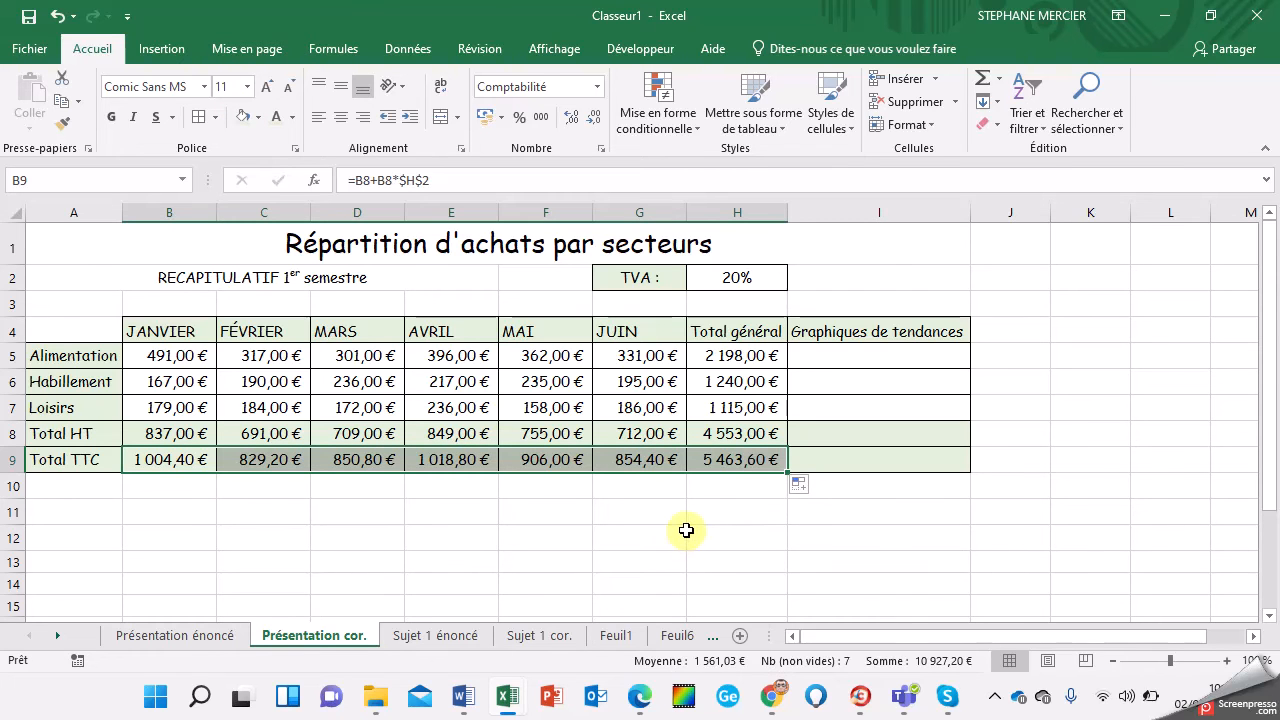
Insert a line (Courbe) sparkline in I5 based on the Alimentation data range B5:G5
click(828, 355)
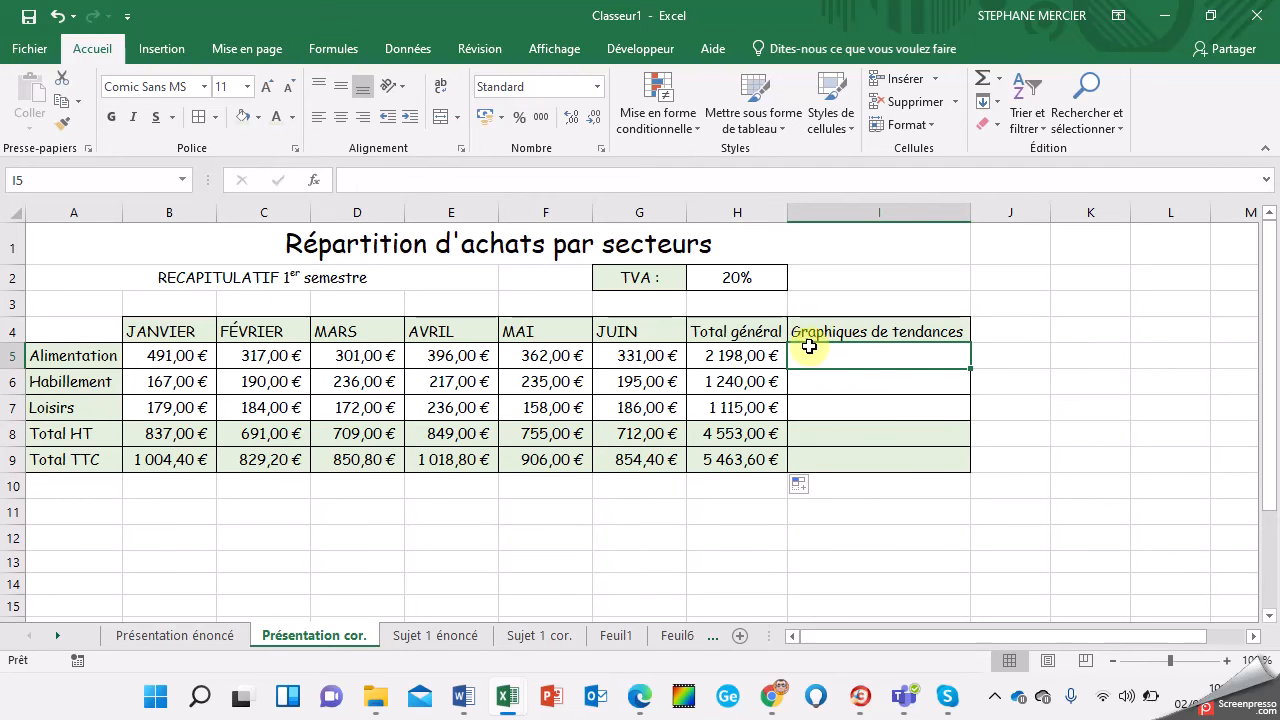
click(172, 50)
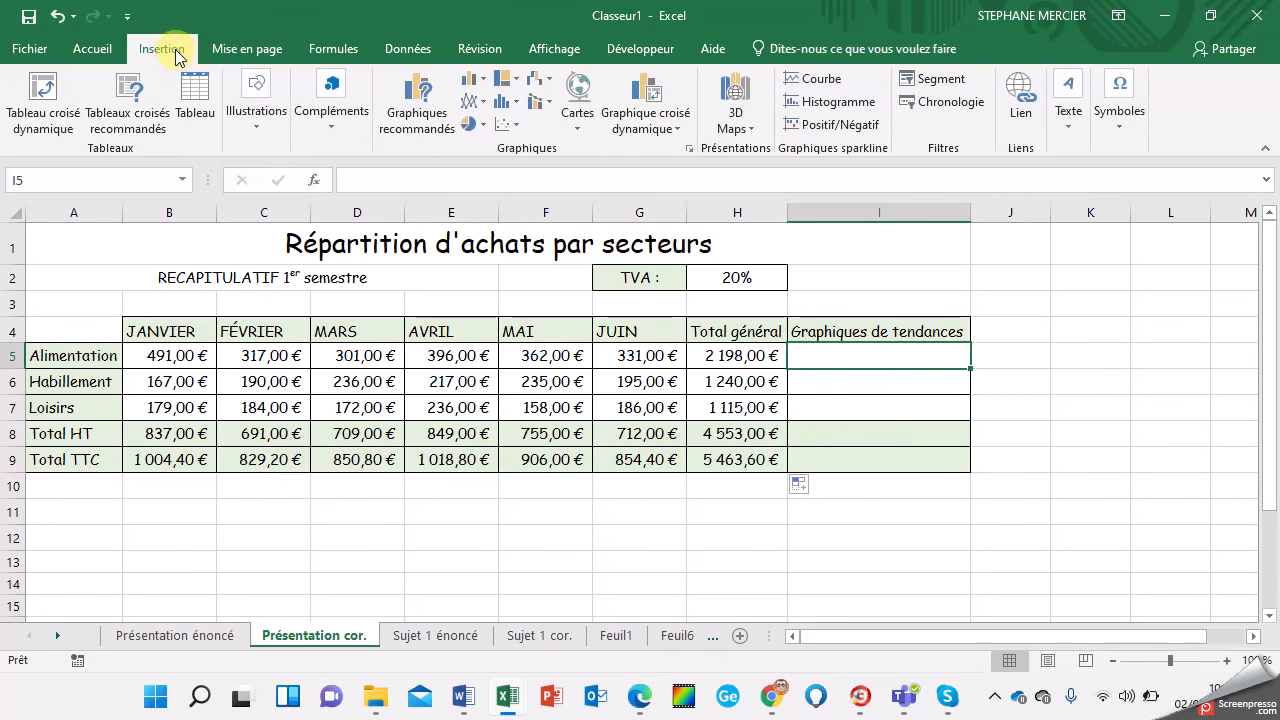
click(822, 79)
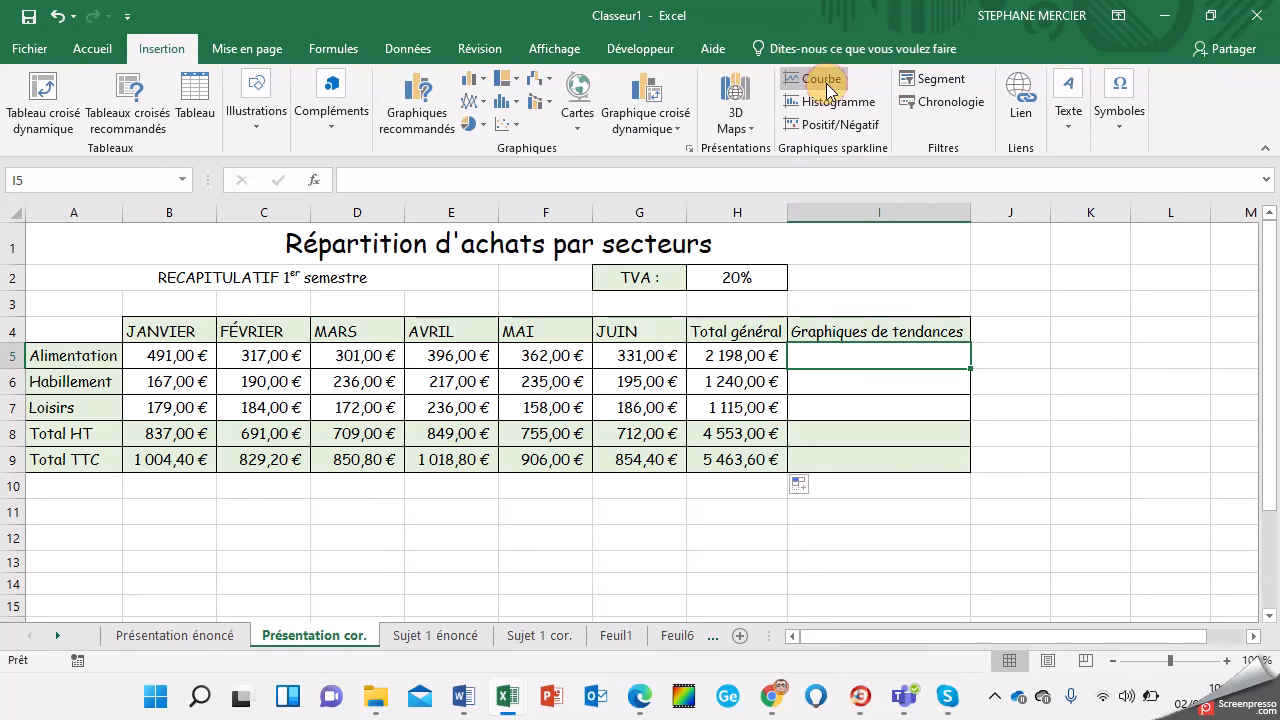
click(1050, 437)
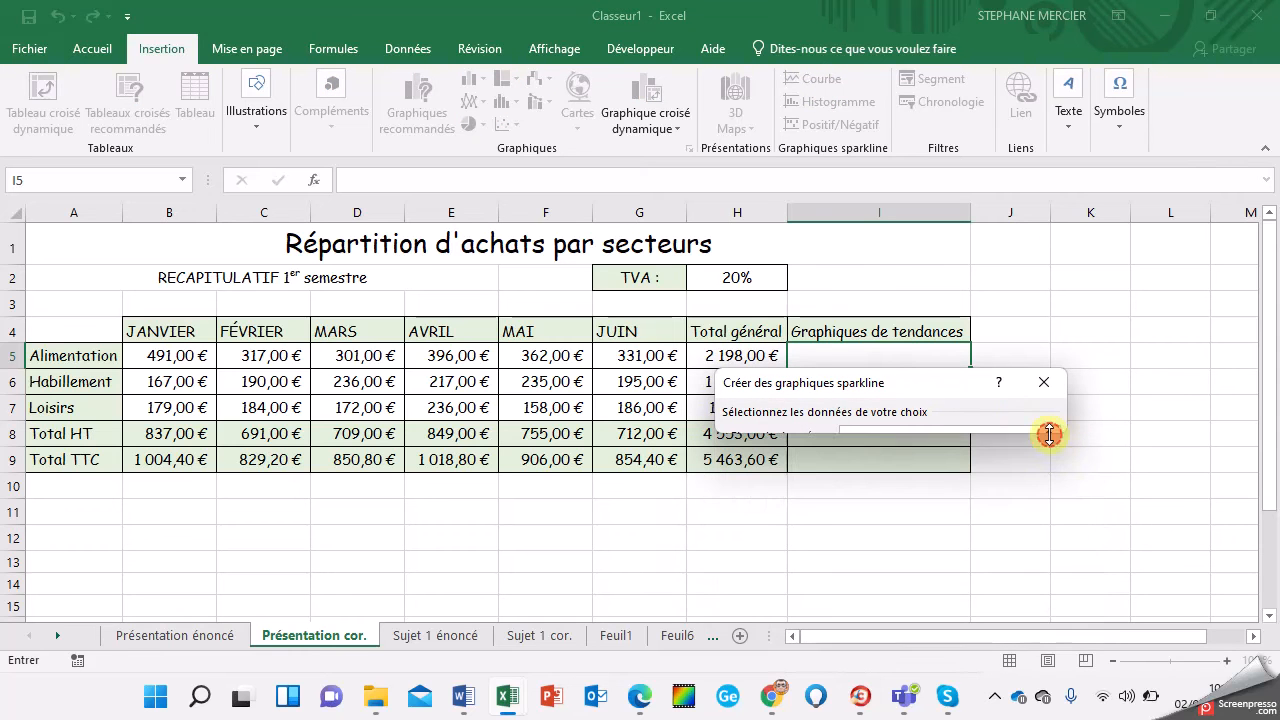
drag(183, 358, 675, 360)
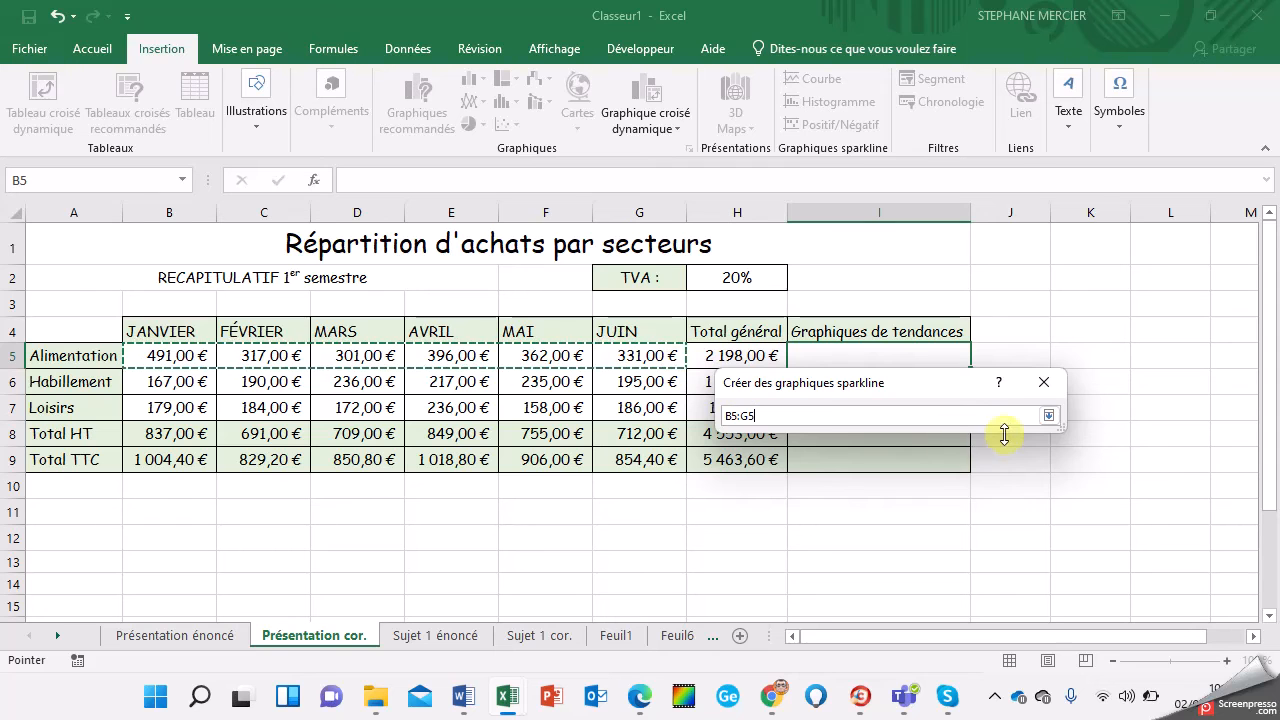
click(1049, 415)
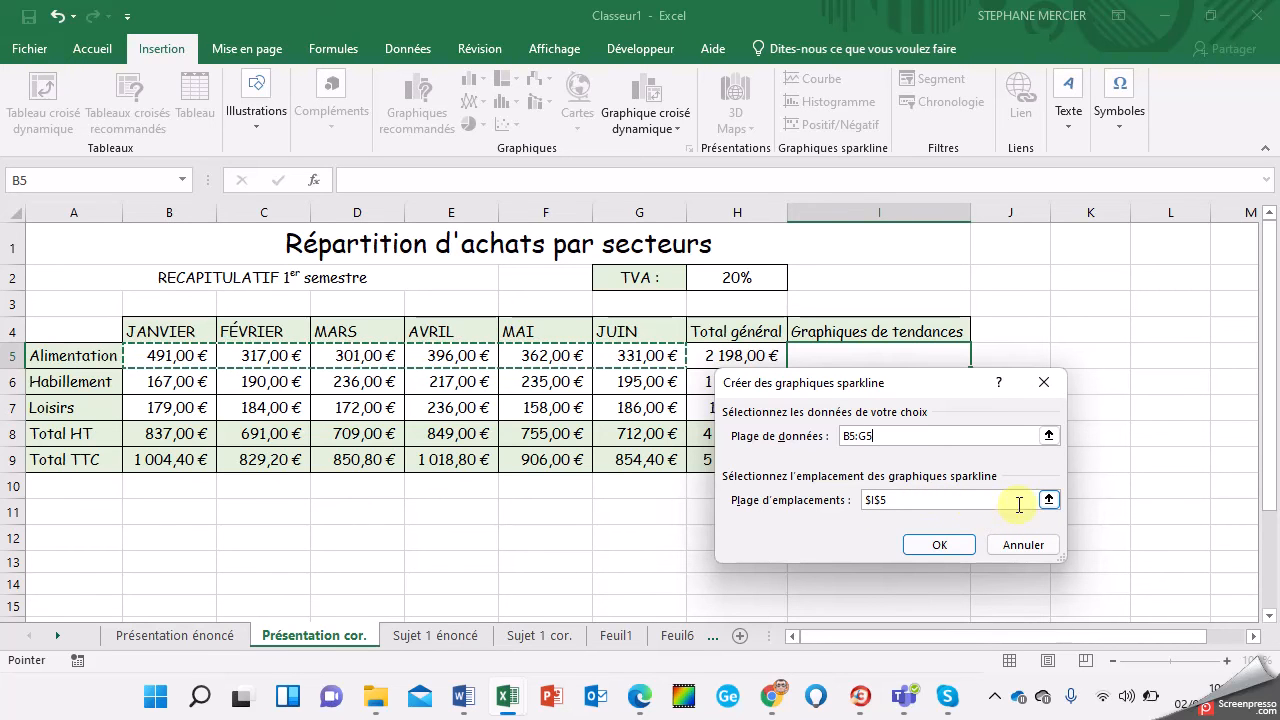
click(1050, 501)
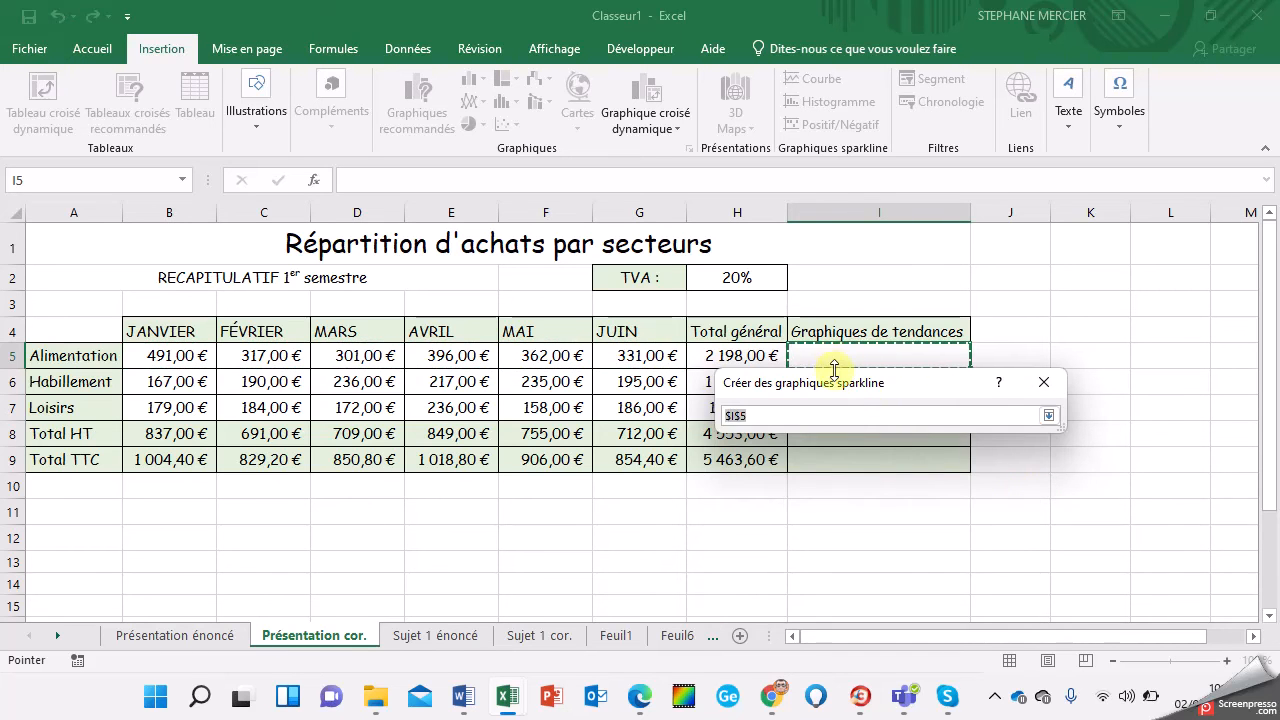
click(1045, 384)
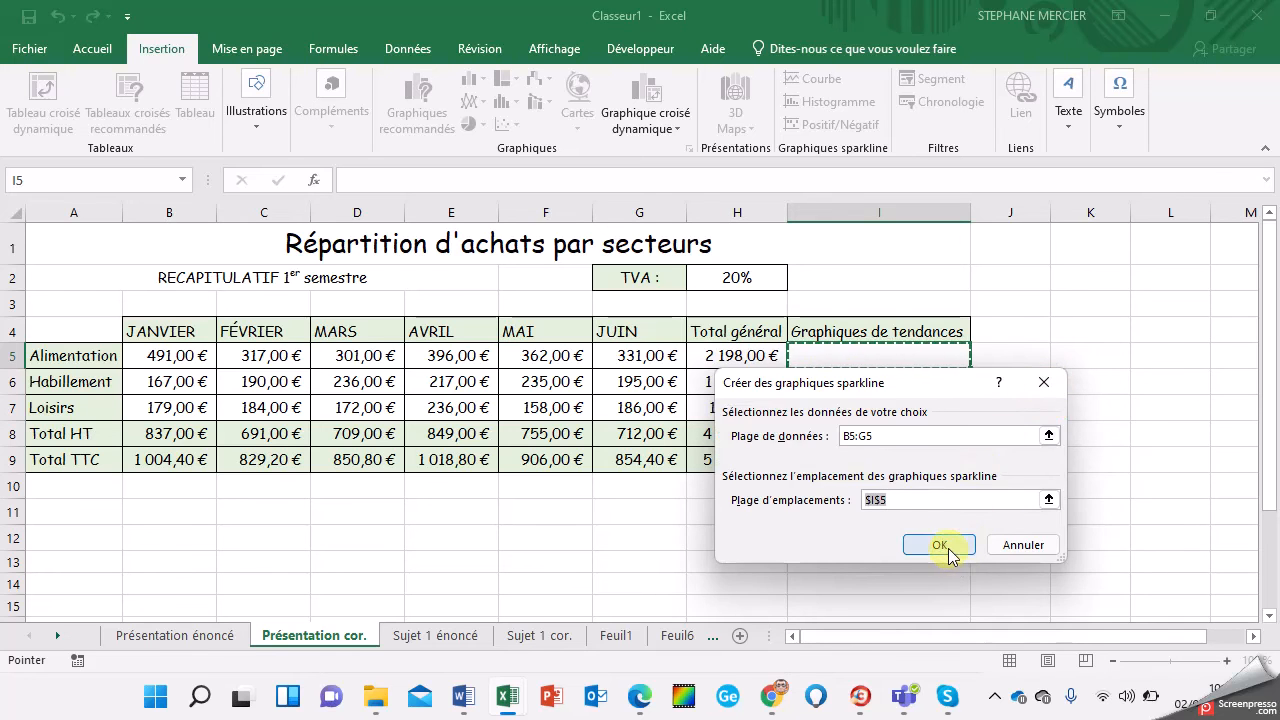
click(943, 553)
Copy the I5 sparkline down to I9, filling without the formatting so the total rows keep their fill
drag(973, 371, 963, 474)
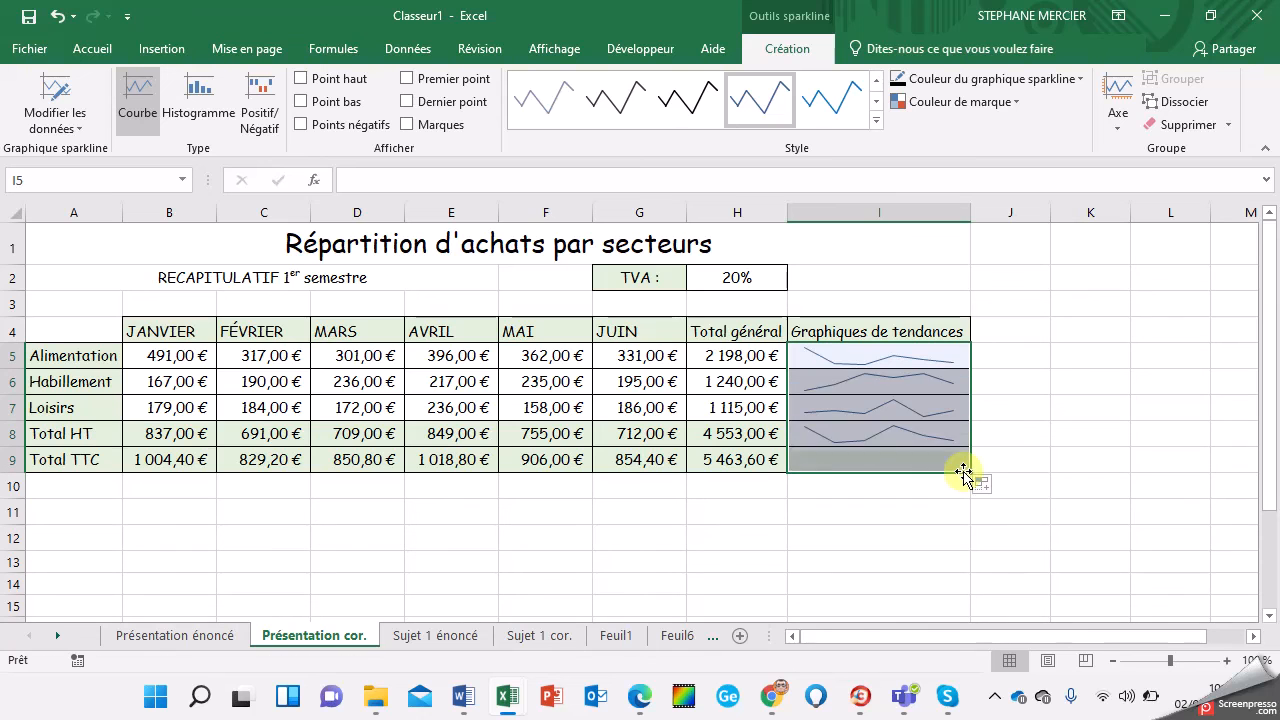
click(883, 526)
drag(879, 436, 883, 461)
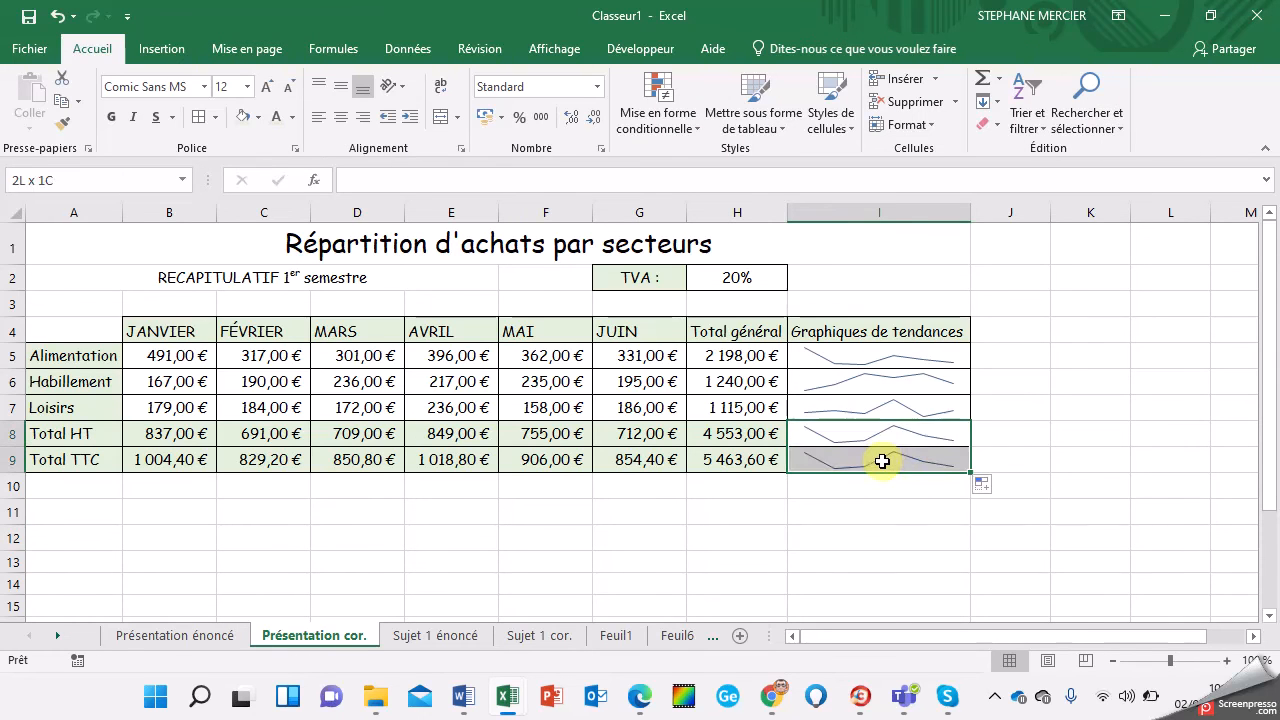
click(982, 485)
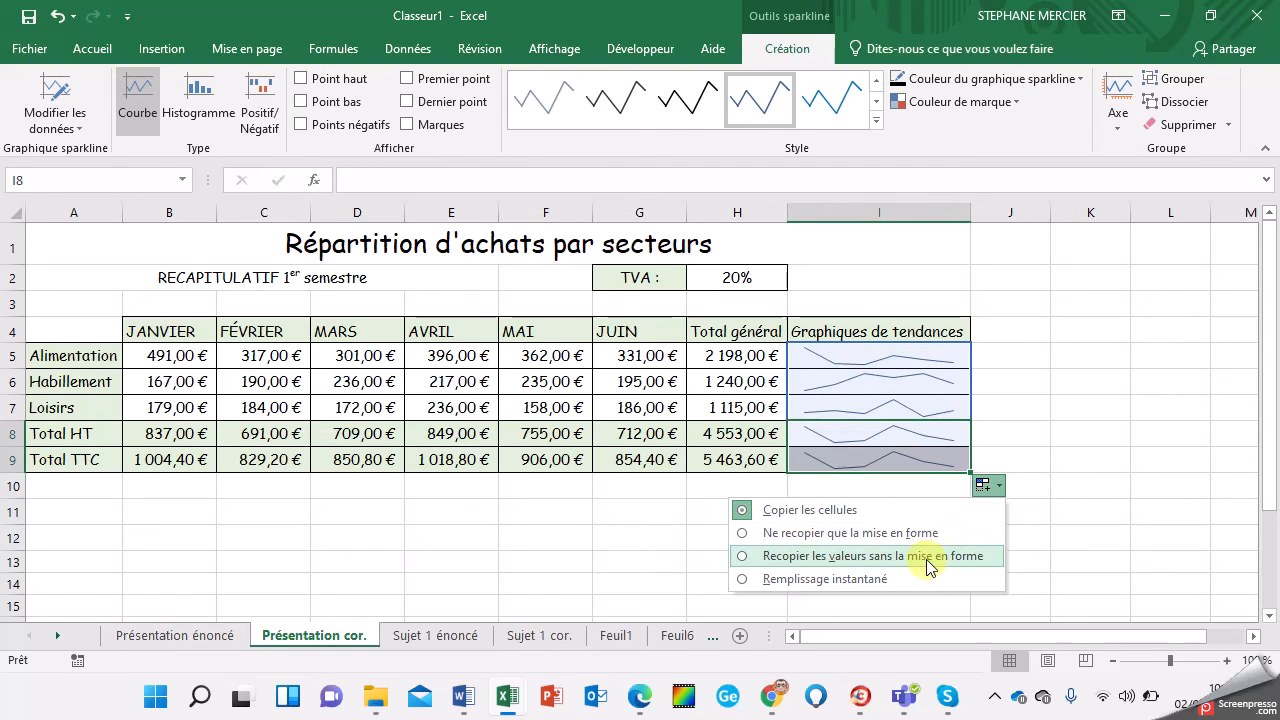
click(927, 560)
click(926, 510)
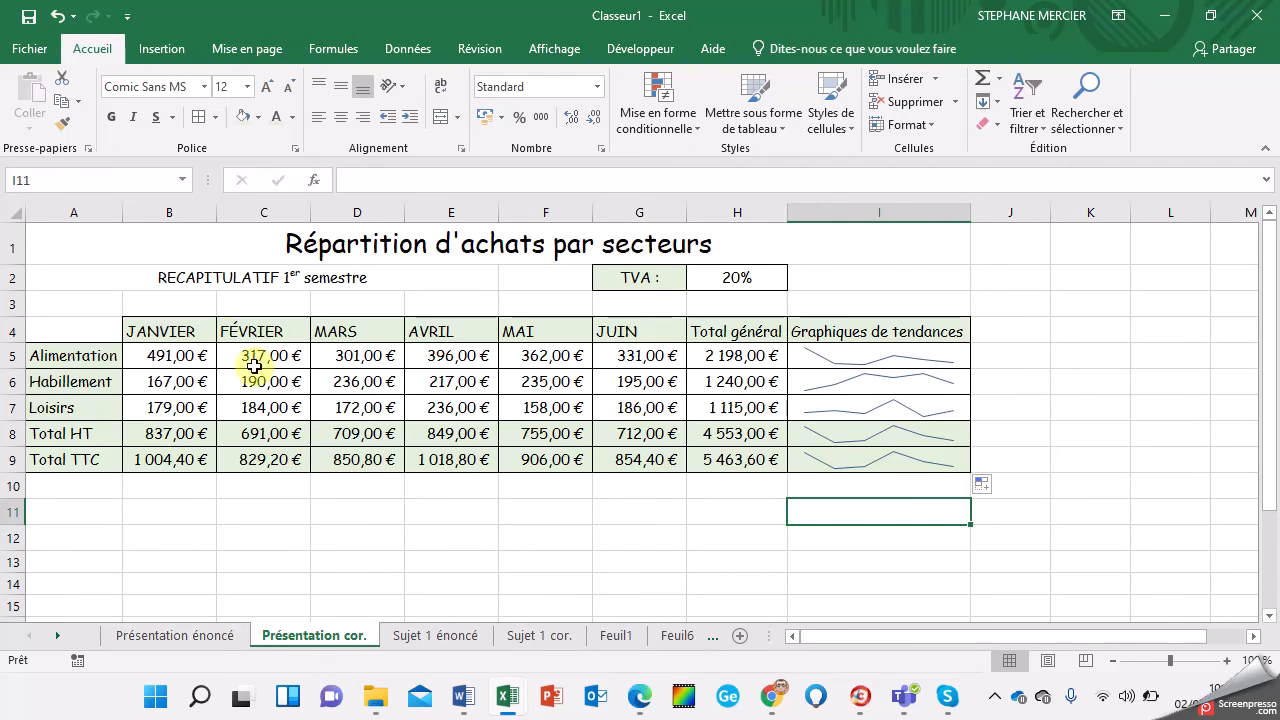
Clear the formats and contents of the trend cells I5:I9, including their sparklines
drag(874, 360, 878, 460)
click(92, 48)
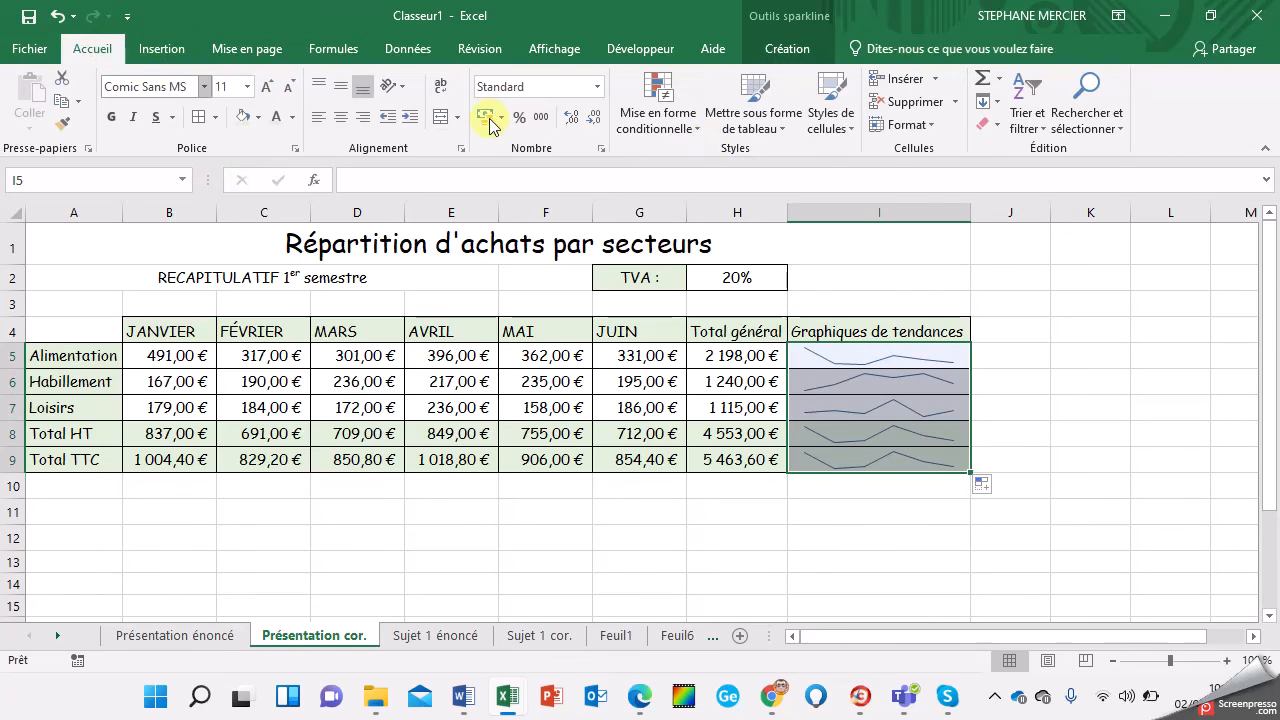
click(985, 124)
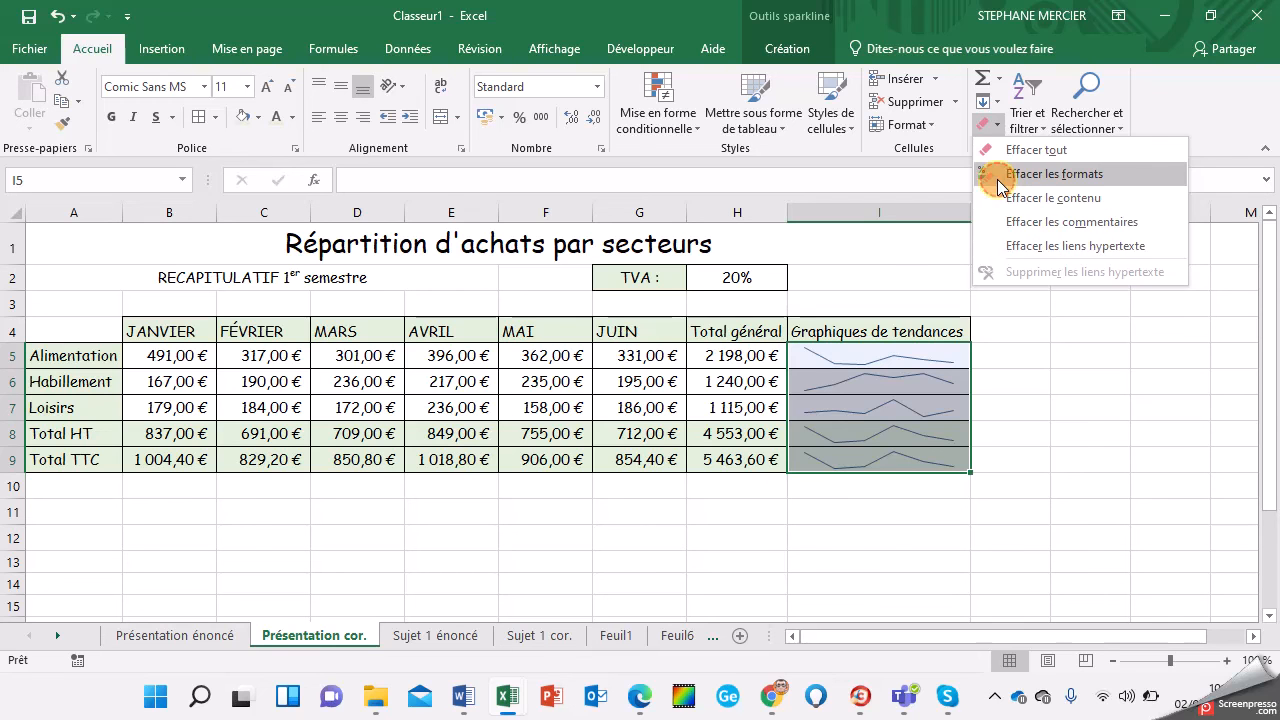
click(997, 179)
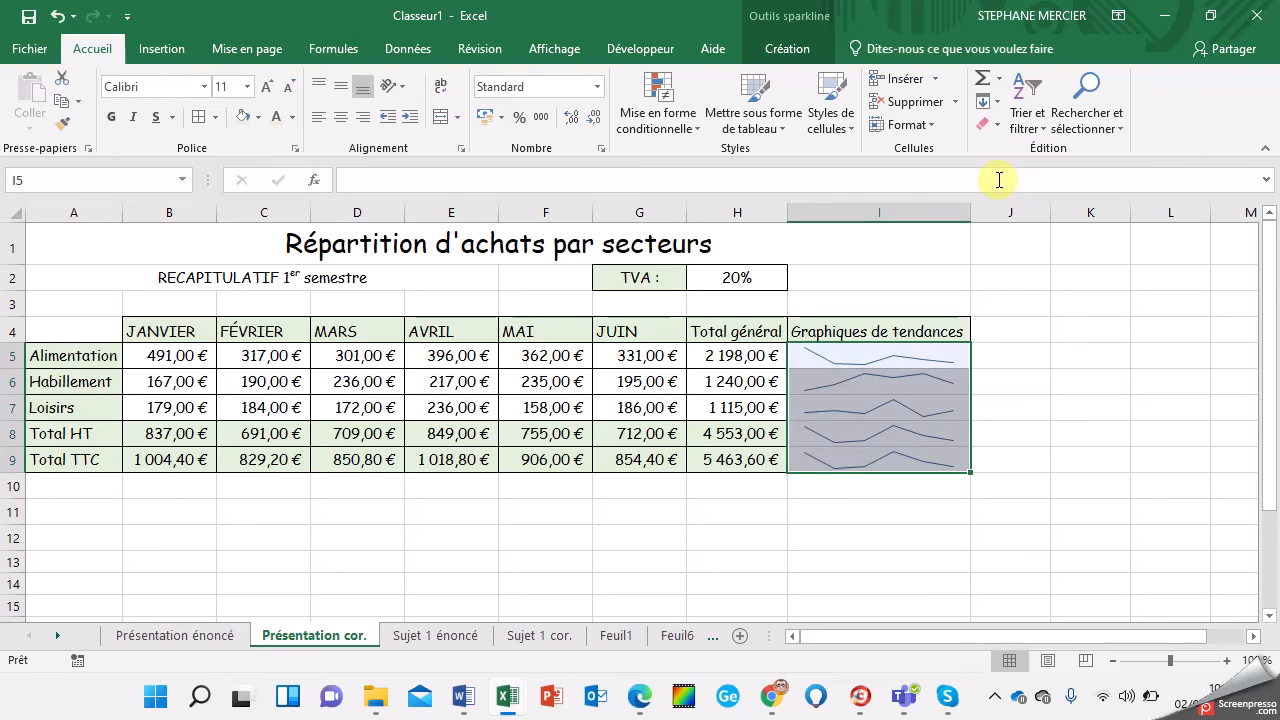
click(985, 125)
click(989, 201)
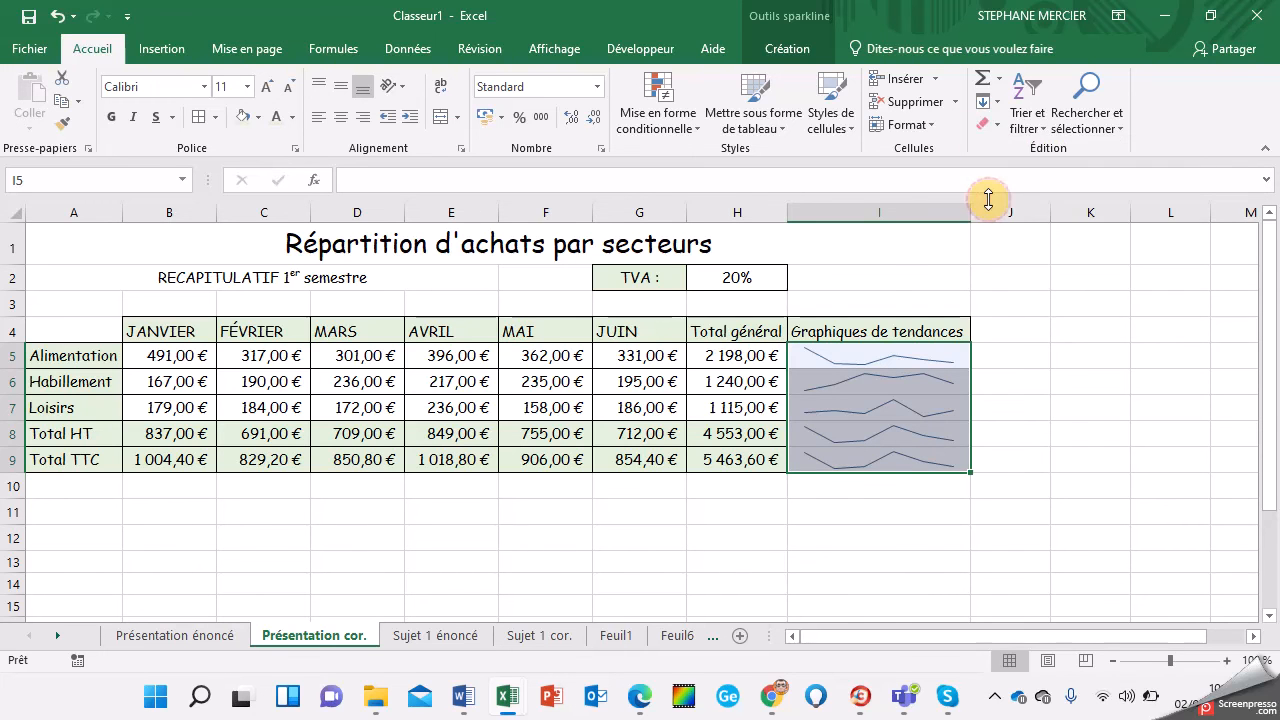
click(985, 125)
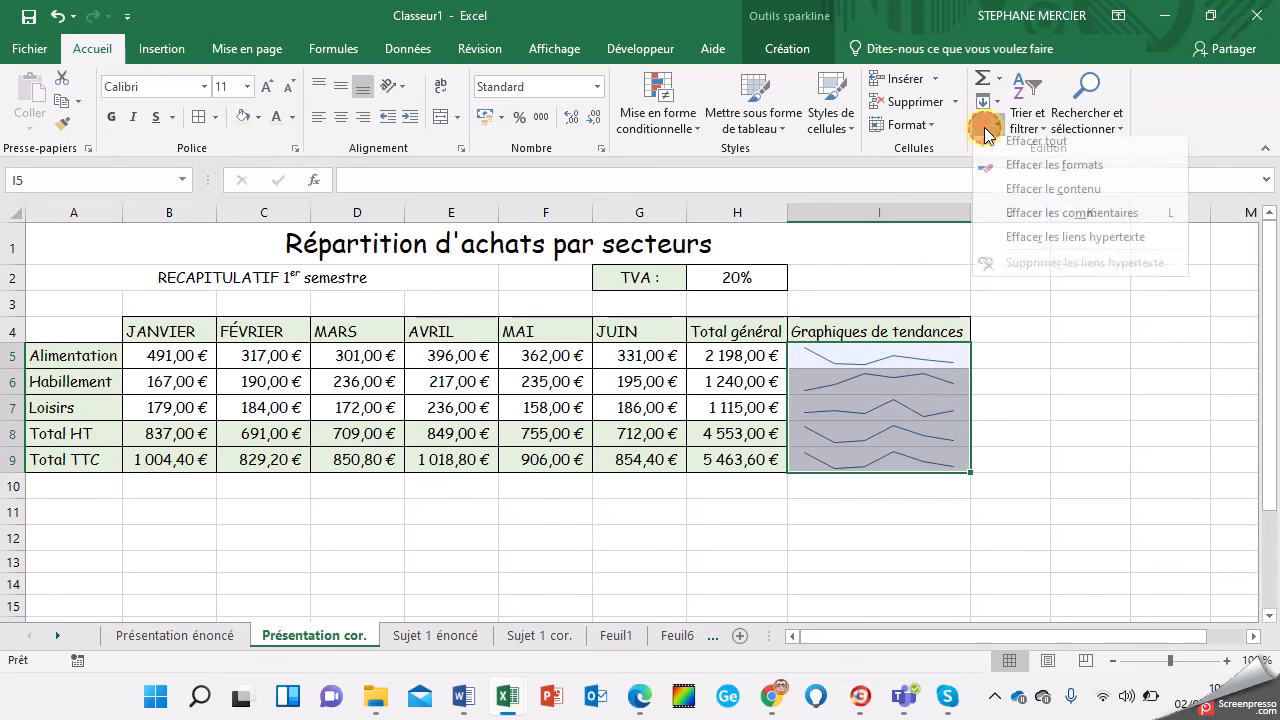
click(990, 157)
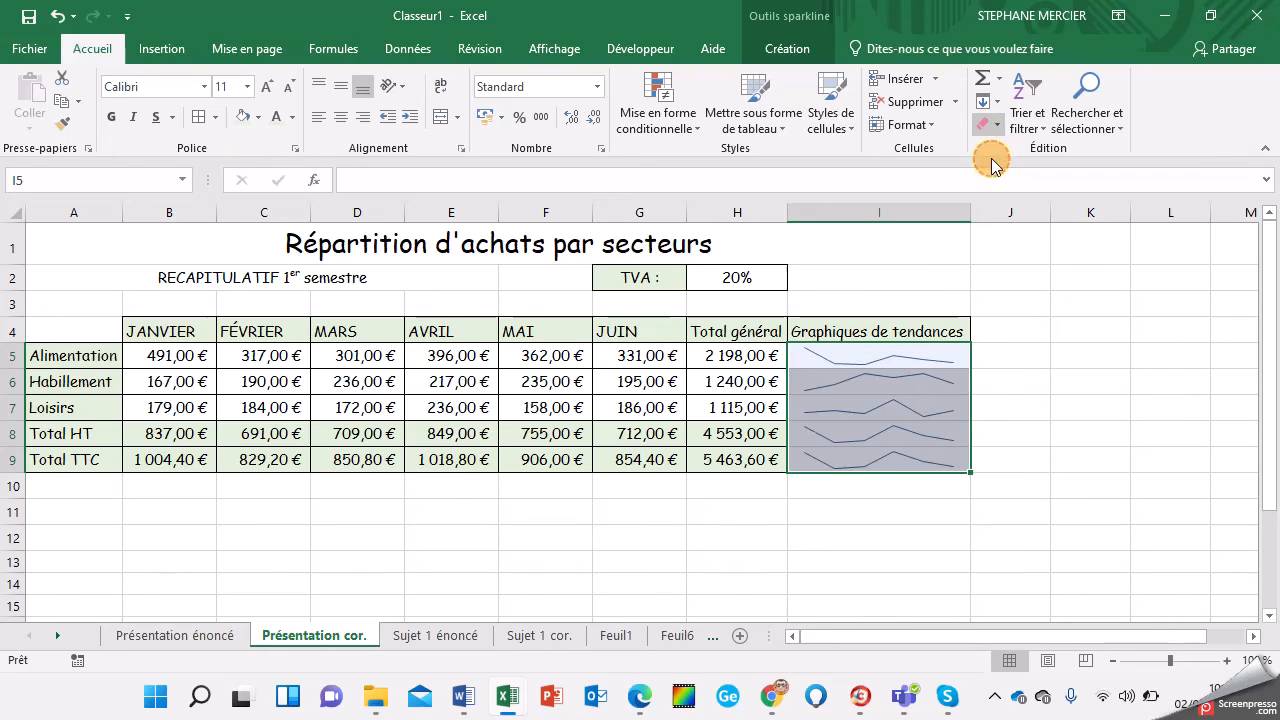
Add all borders to the trend cells I5:I9 and fill I8:I9 with light green
click(201, 117)
drag(826, 430, 808, 450)
click(245, 117)
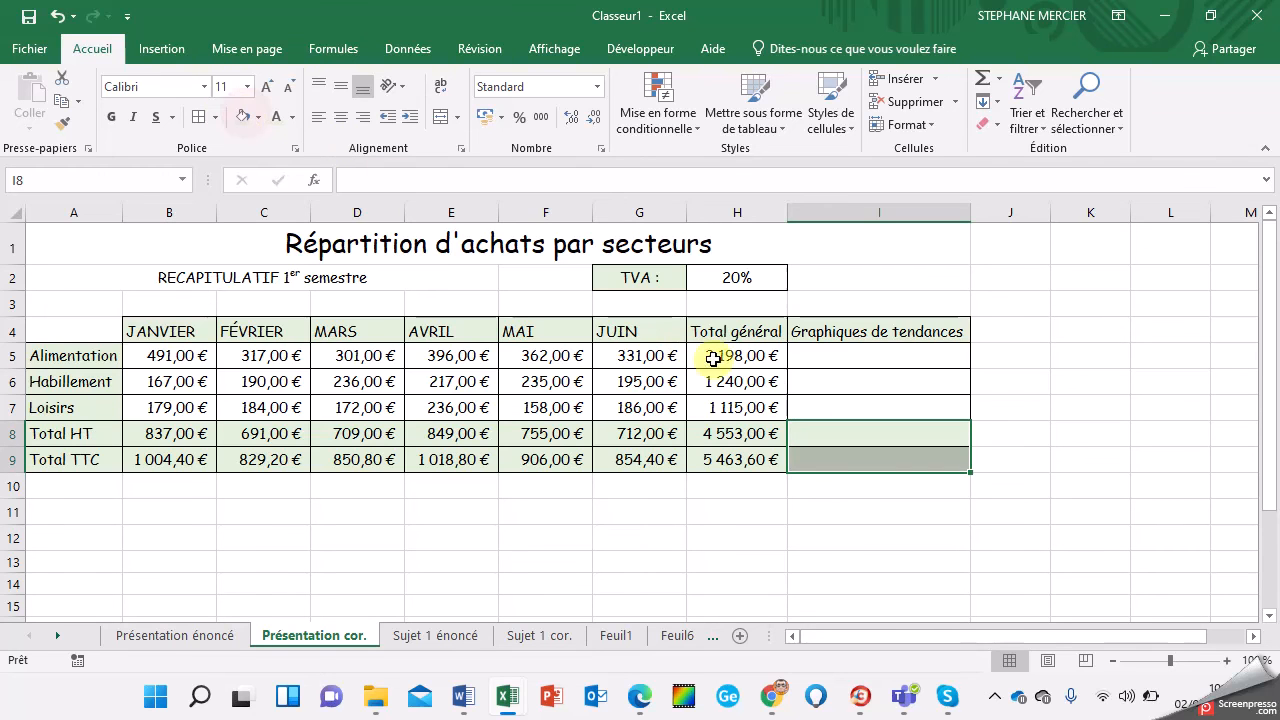
Insert line (Courbe) sparklines in I5:I9 in one operation, using the monthly data range B5:G9
click(823, 352)
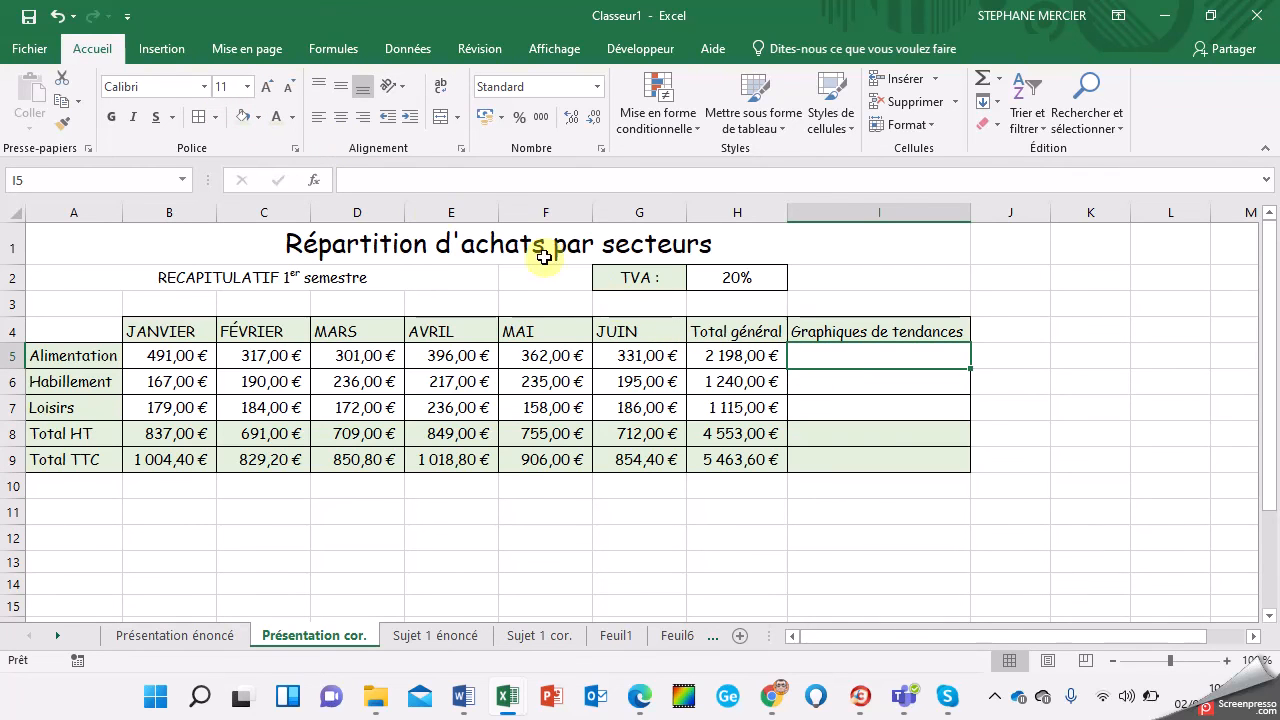
click(161, 48)
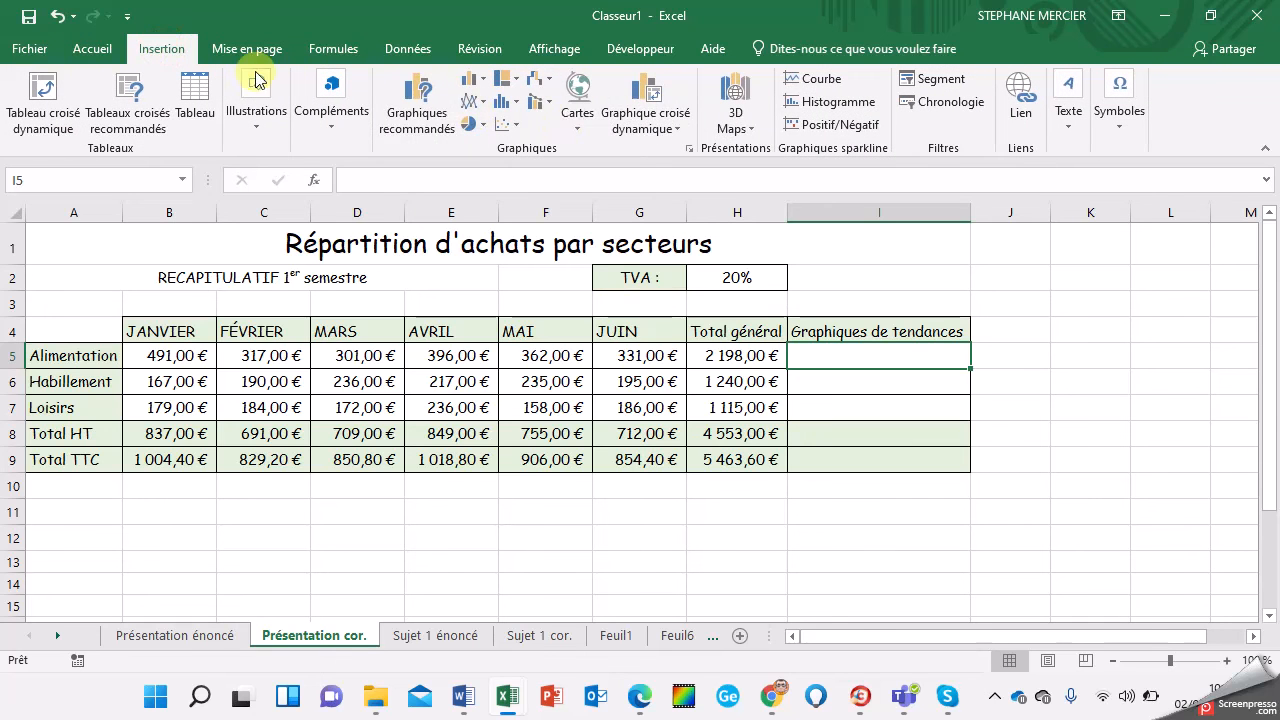
click(810, 82)
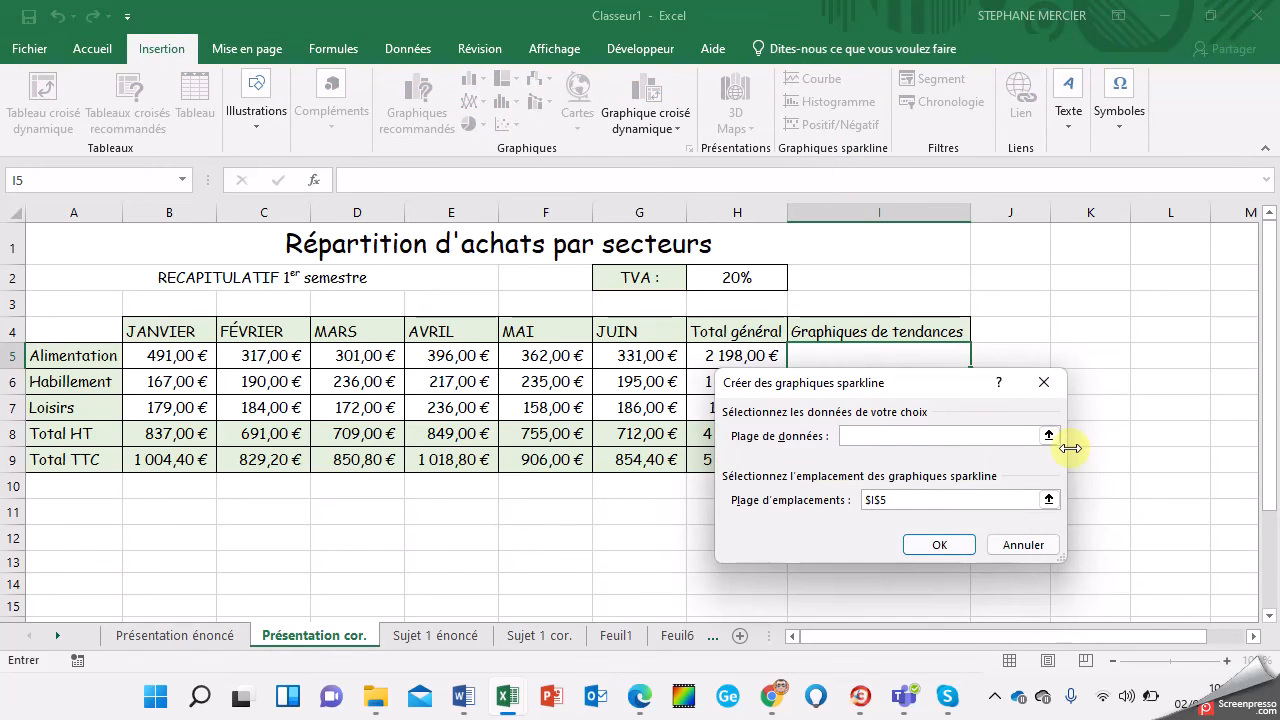
click(1048, 436)
drag(150, 357, 640, 462)
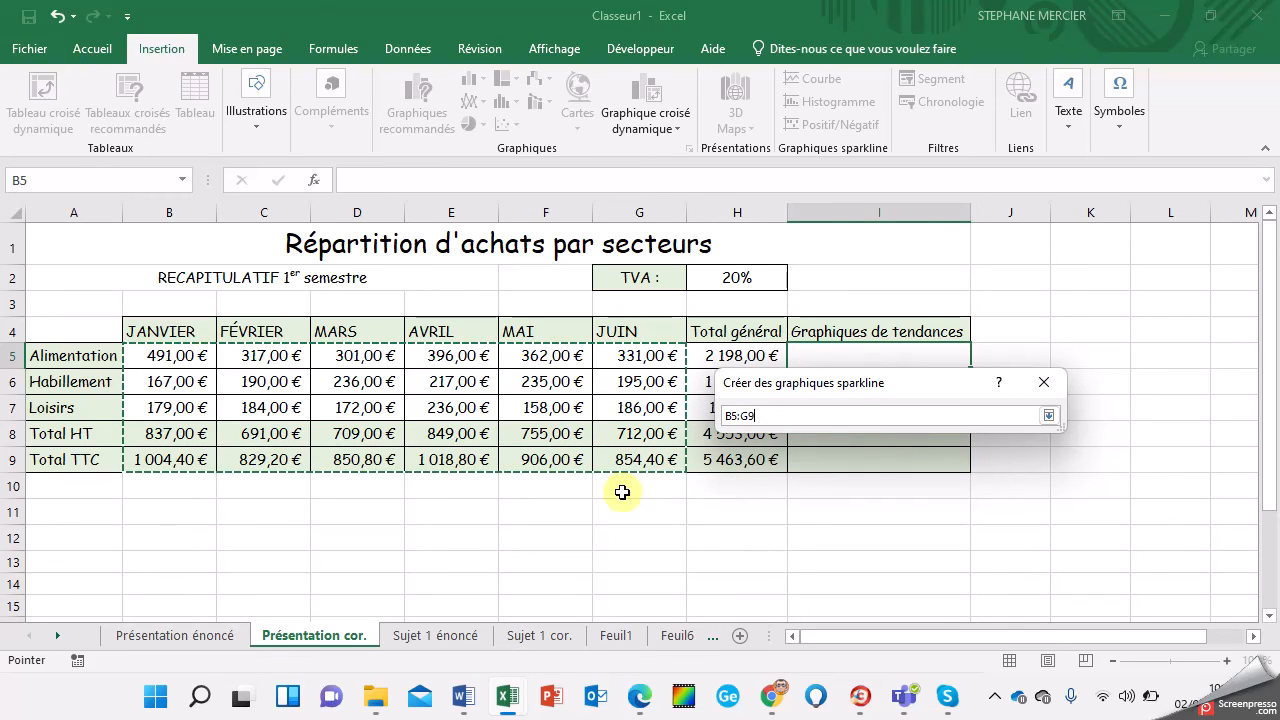
click(1048, 416)
click(1046, 497)
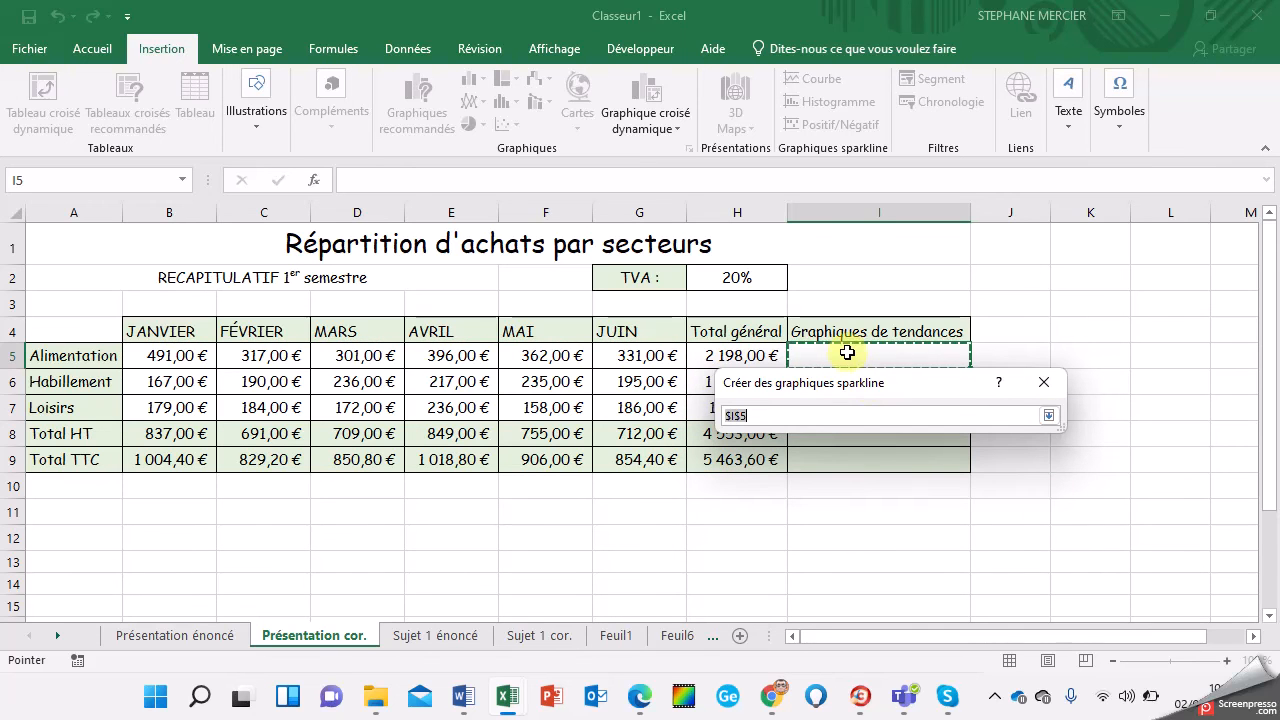
drag(841, 356, 854, 461)
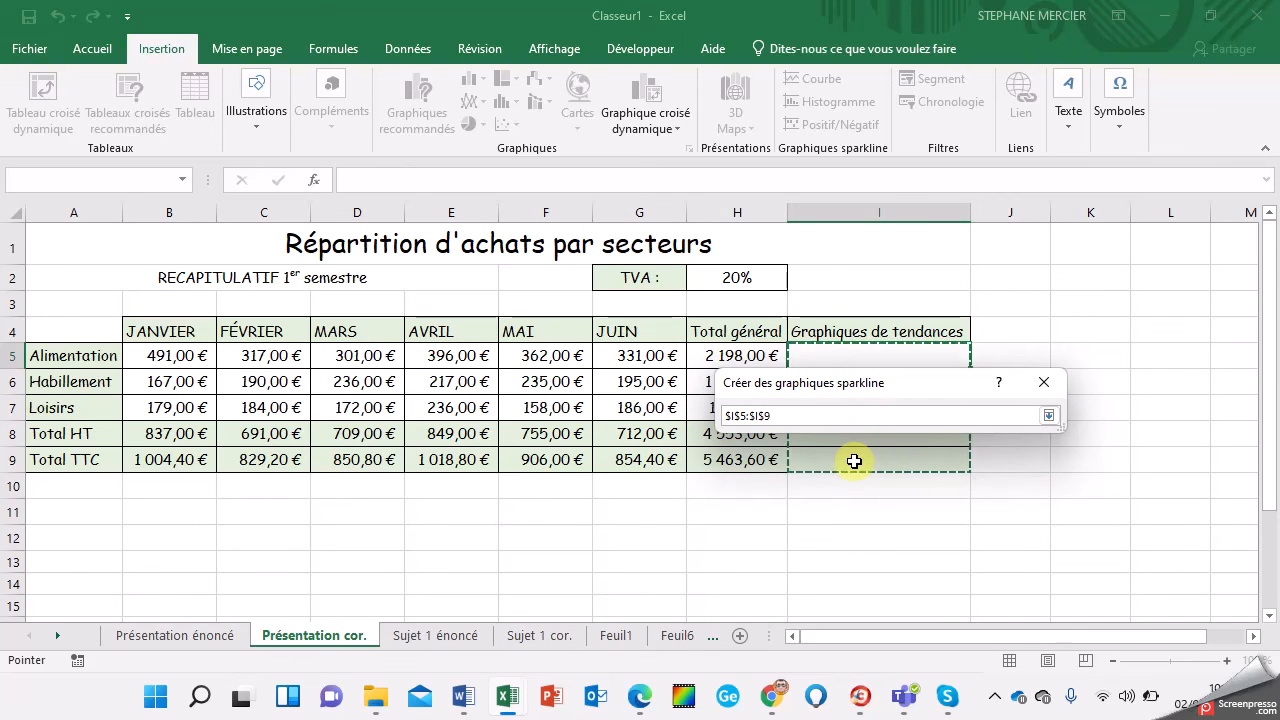
click(1048, 416)
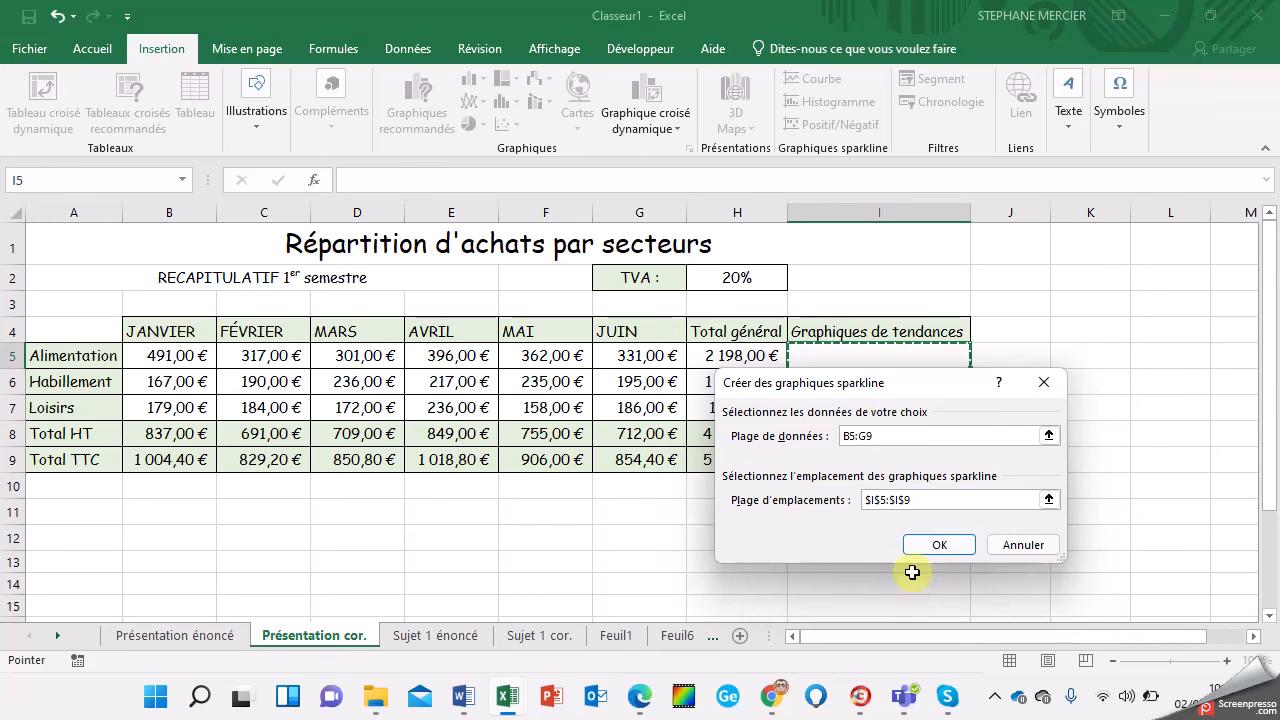
click(928, 547)
click(1070, 425)
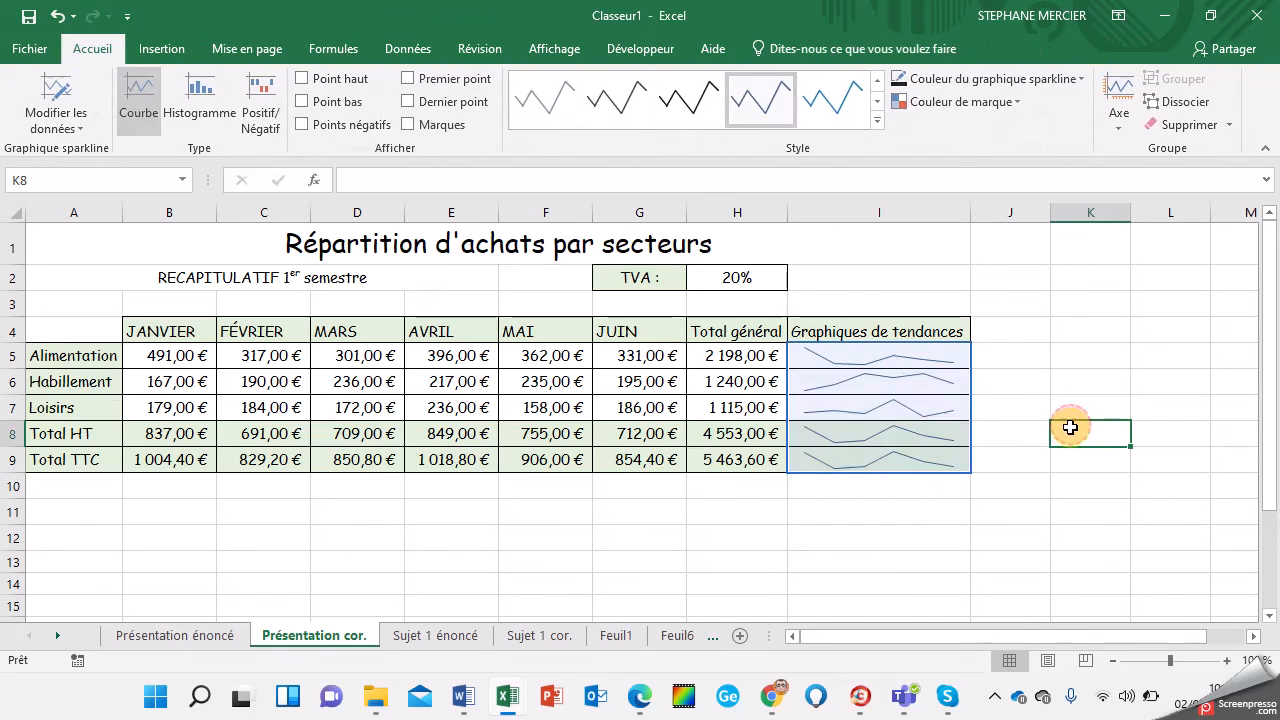
drag(964, 488, 969, 491)
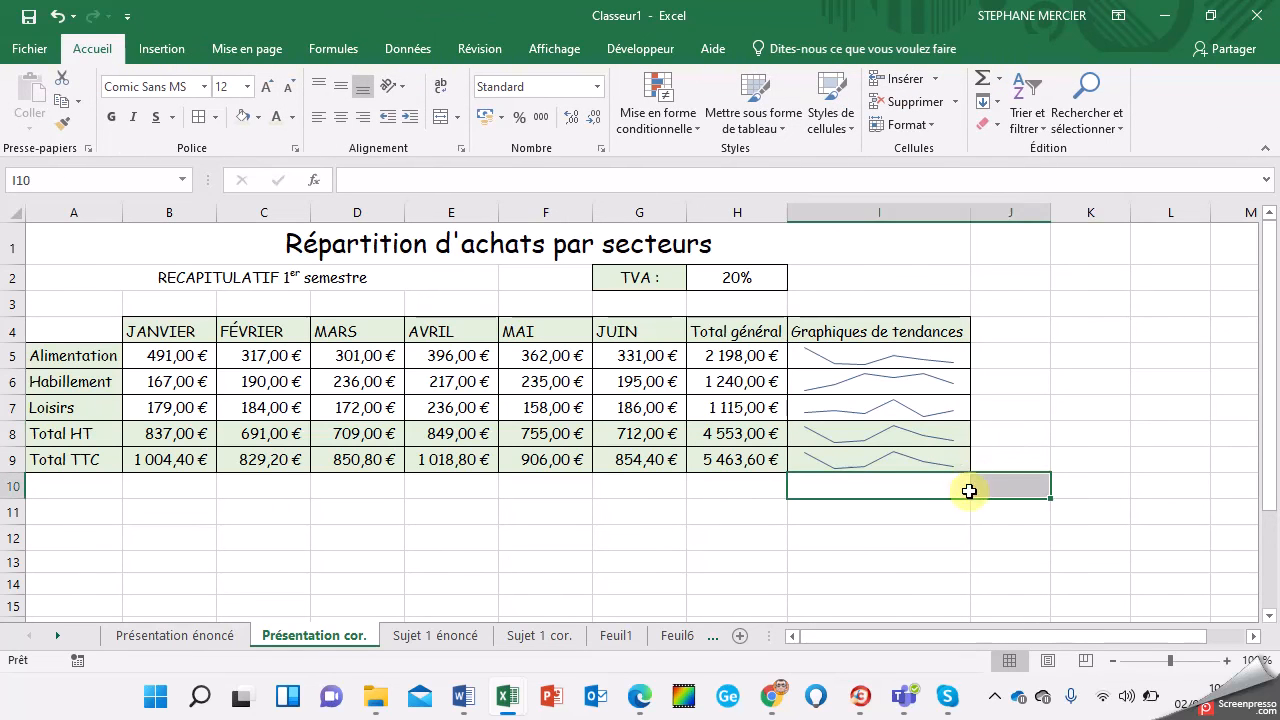